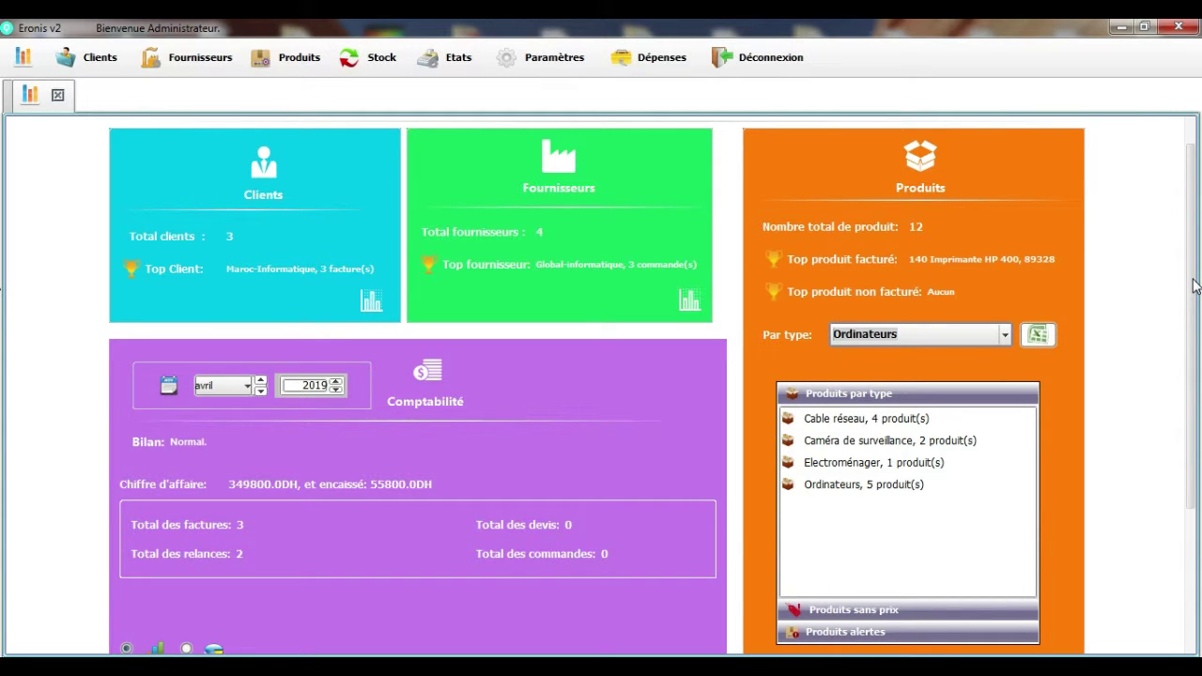
Step: Review the dashboard's product lists for stock alerts, products without a price and products by type
left_click_drag(1195, 287, 1168, 263)
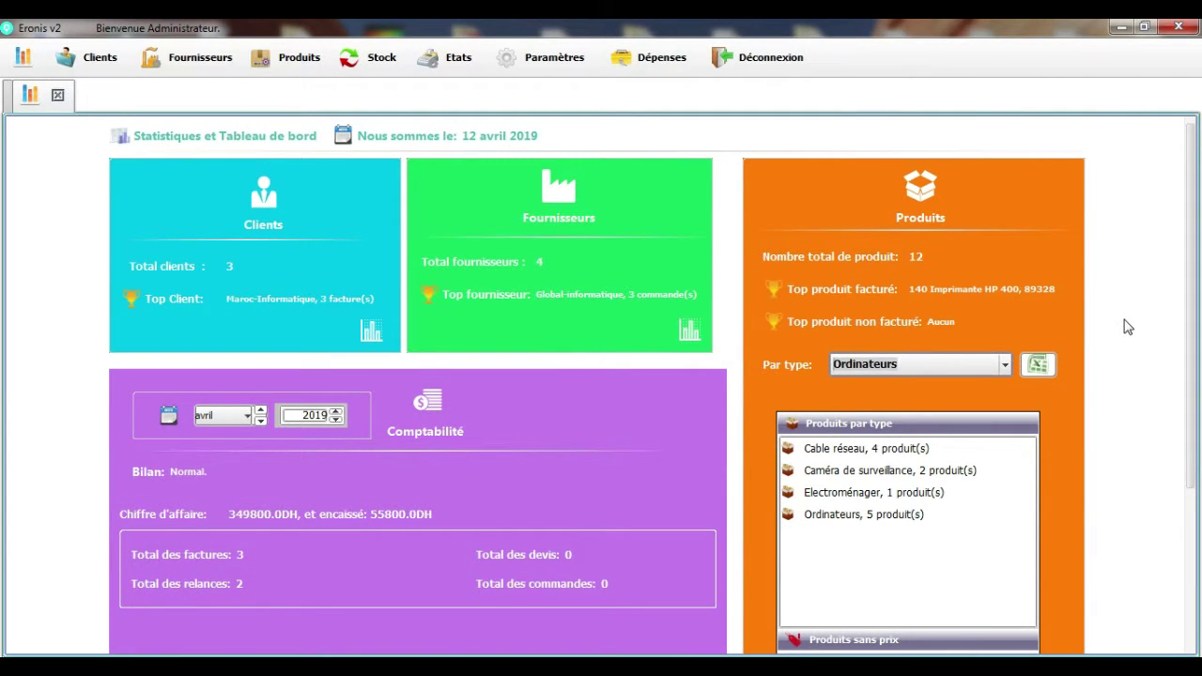
mouse_move(1190, 266)
left_mouse_down()
mouse_move(1195, 327)
mouse_move(1194, 287)
left_mouse_up()
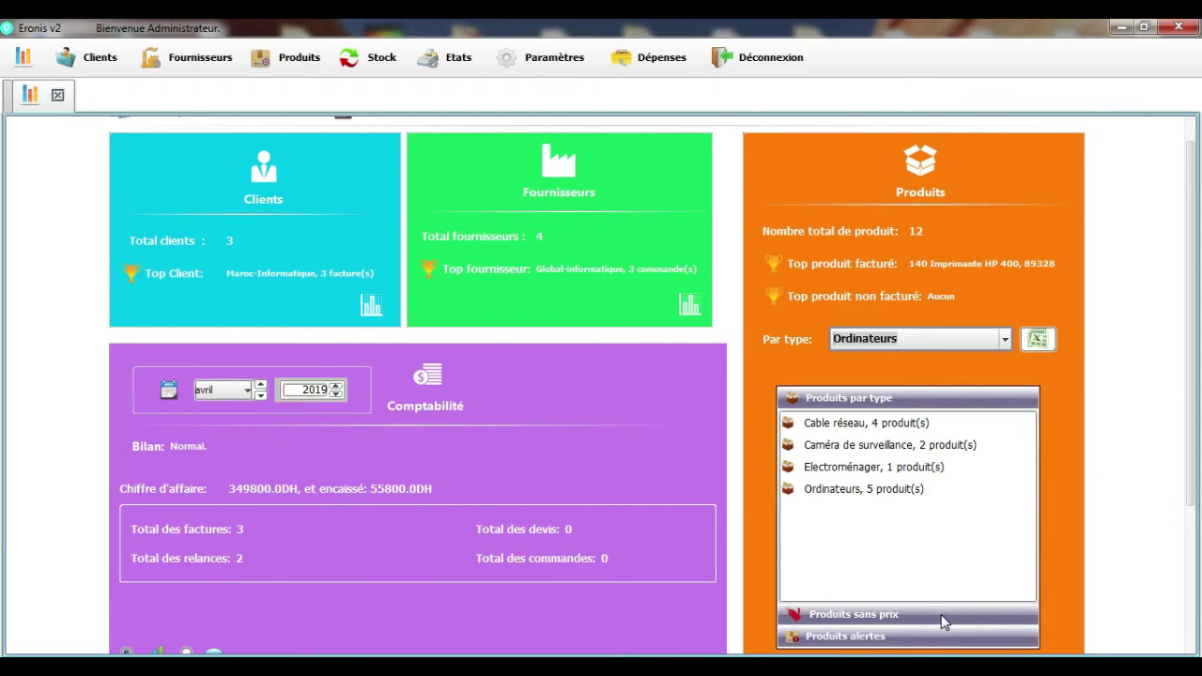
left_click(911, 638)
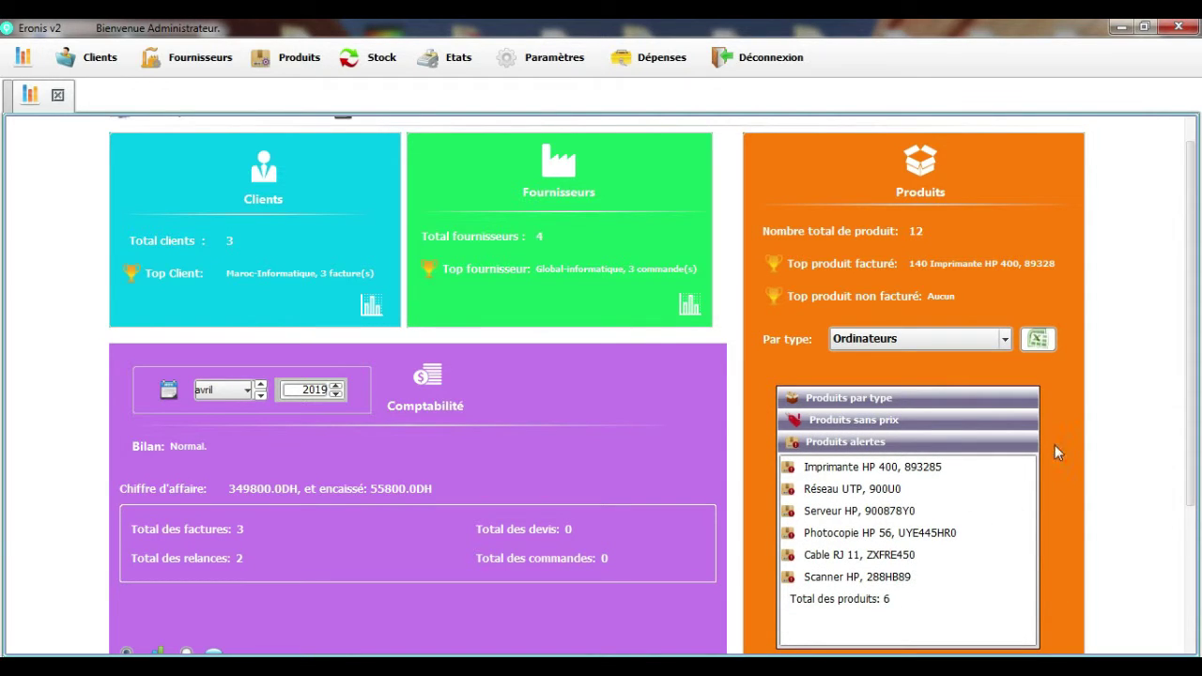
left_click(1005, 419)
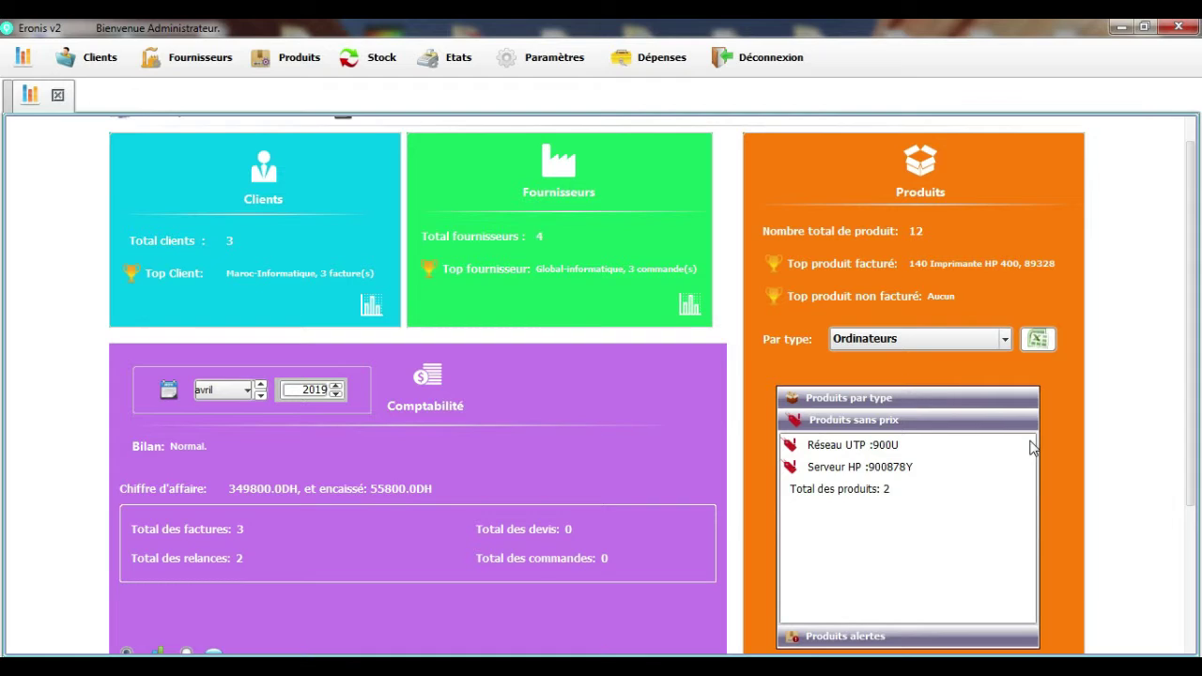
left_click(996, 398)
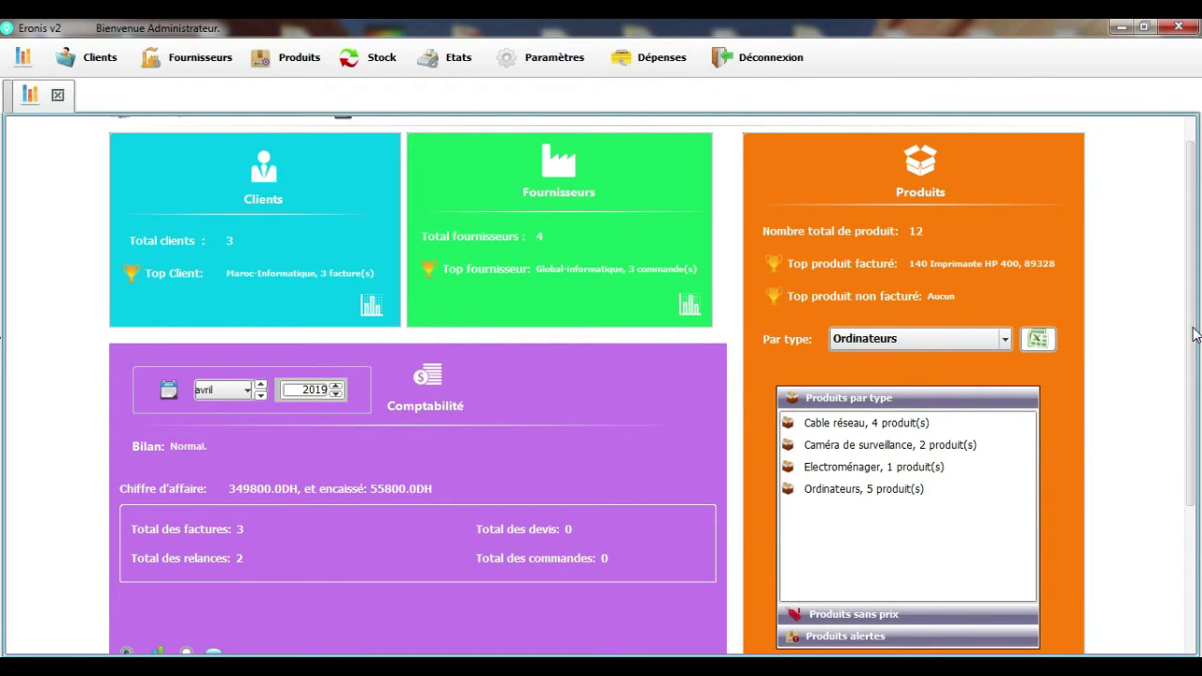
Step: Export the products of type Ordinateurs to Excel, view the file in read-only mode and close it
left_click(1007, 340)
left_click(933, 430)
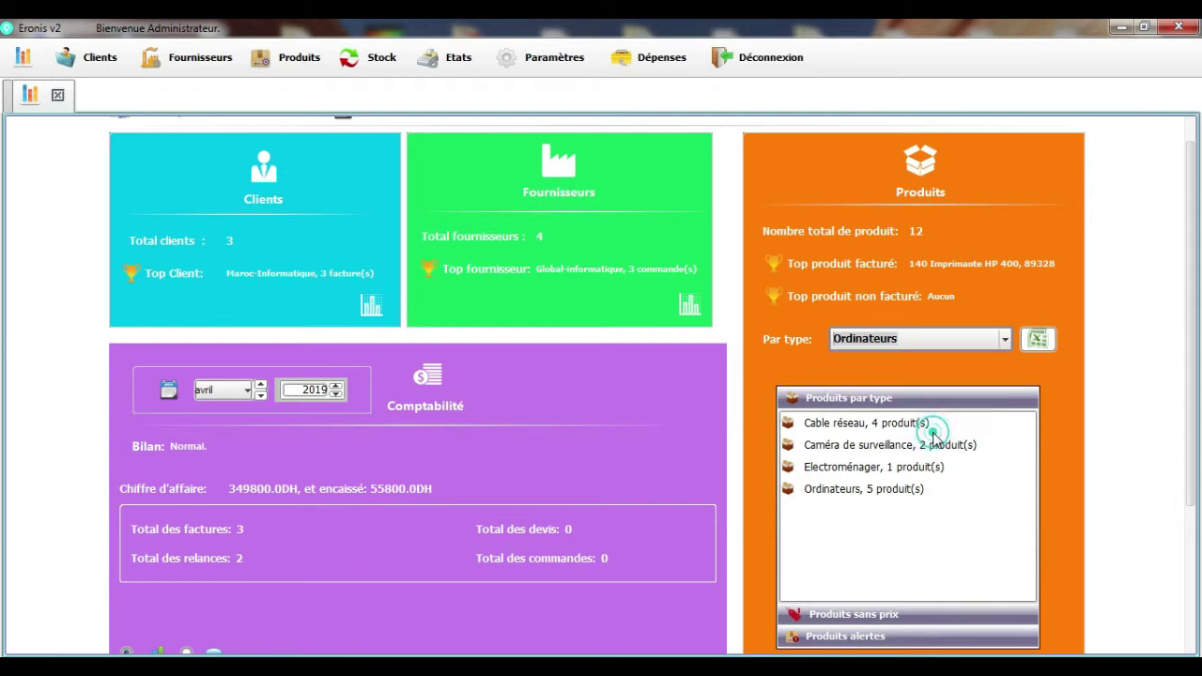
left_click(1038, 340)
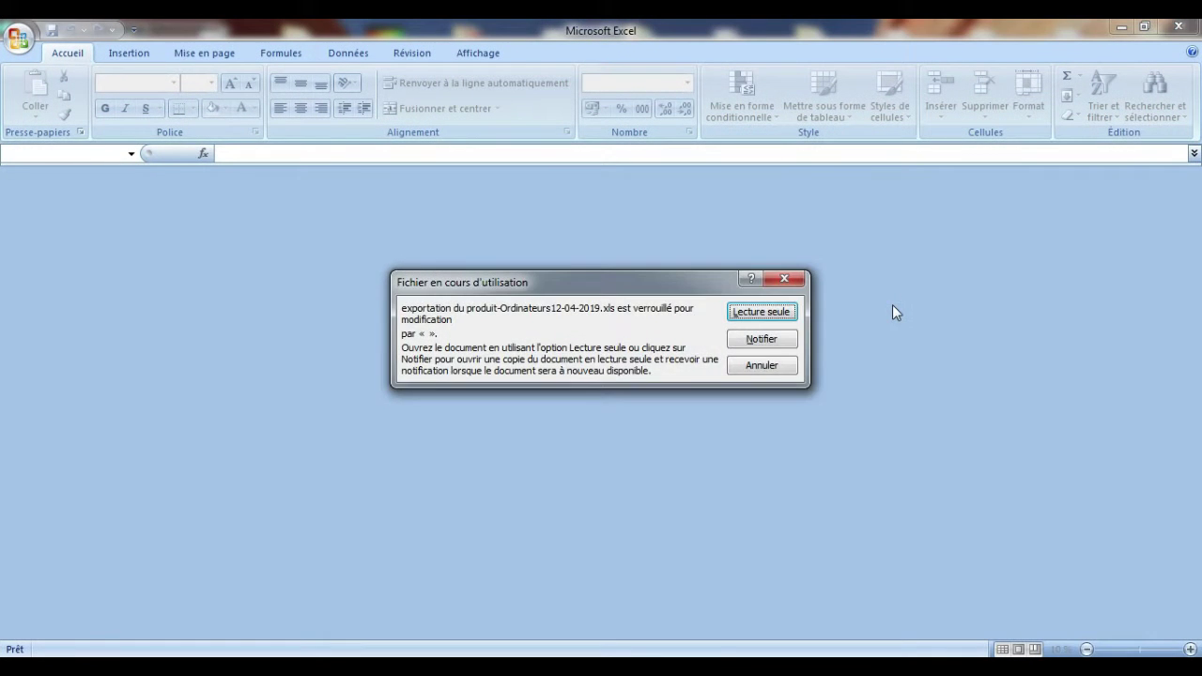
left_click(789, 313)
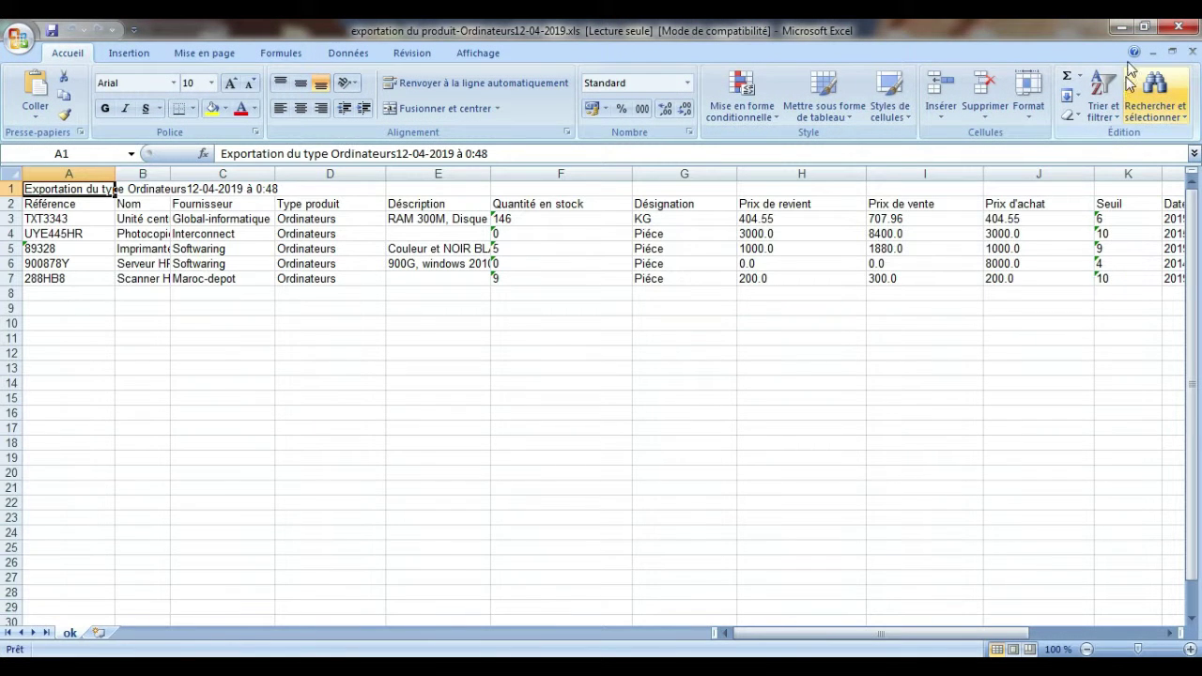
left_click(1178, 29)
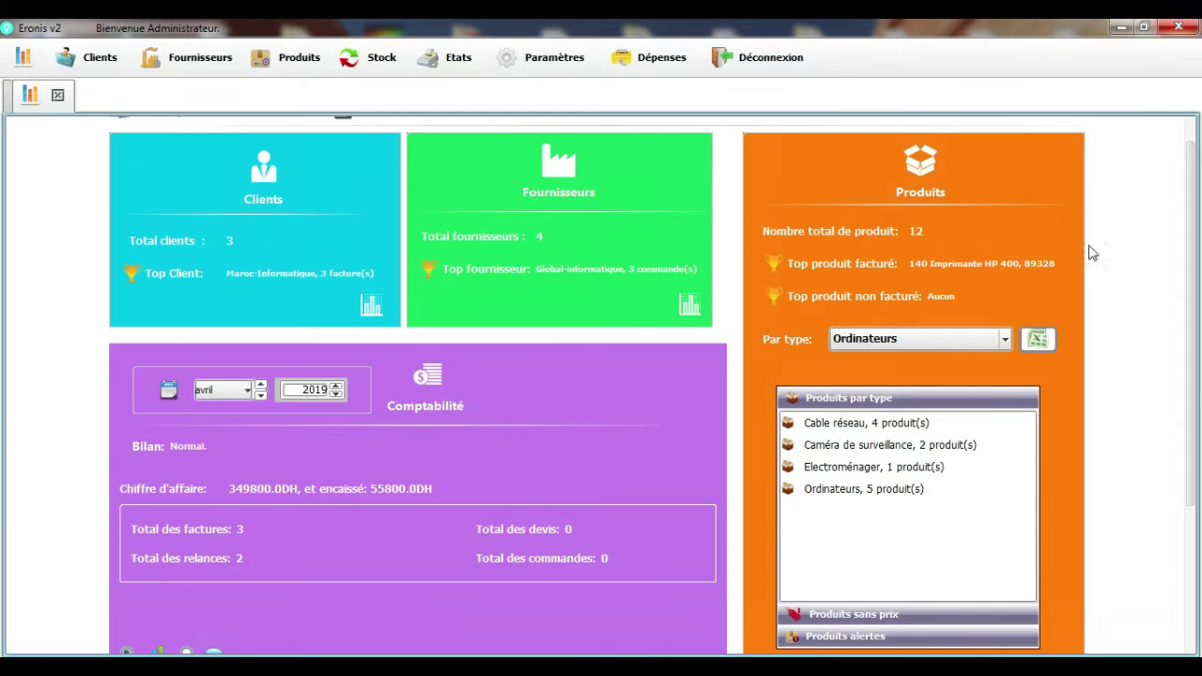
Step: View the accounting statistics as a pie chart, then return to the bar chart
scroll(1178, 394, "down", 2)
scroll(1180, 500, "down", 1)
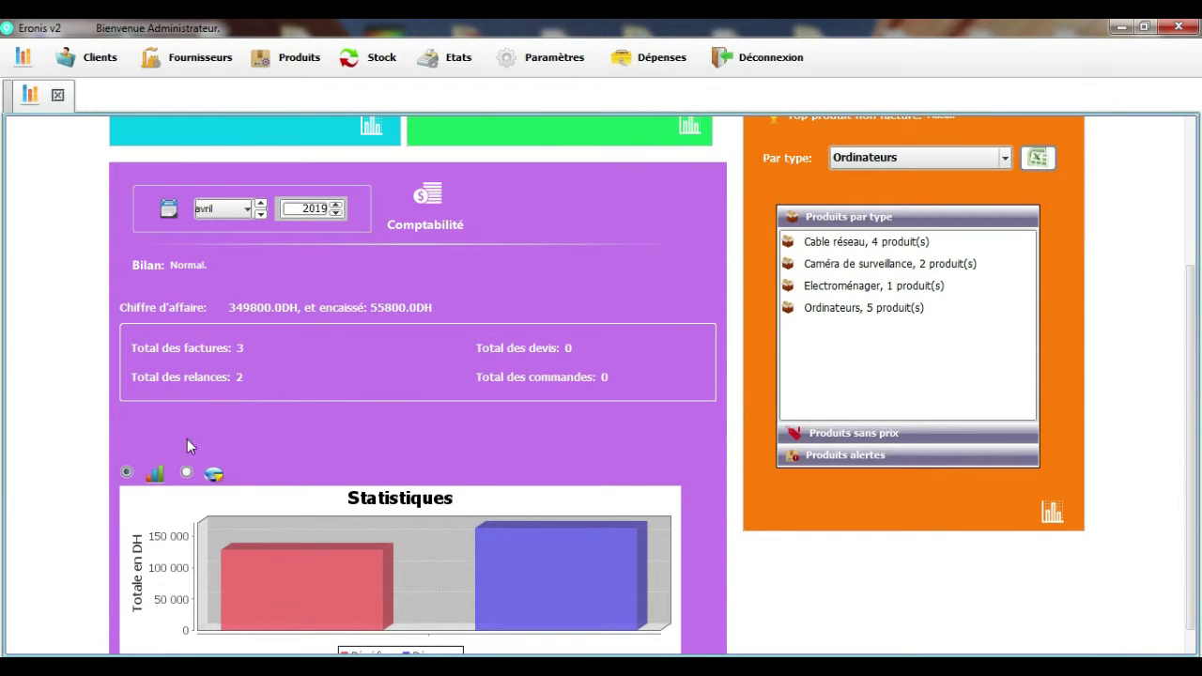
left_click(187, 474)
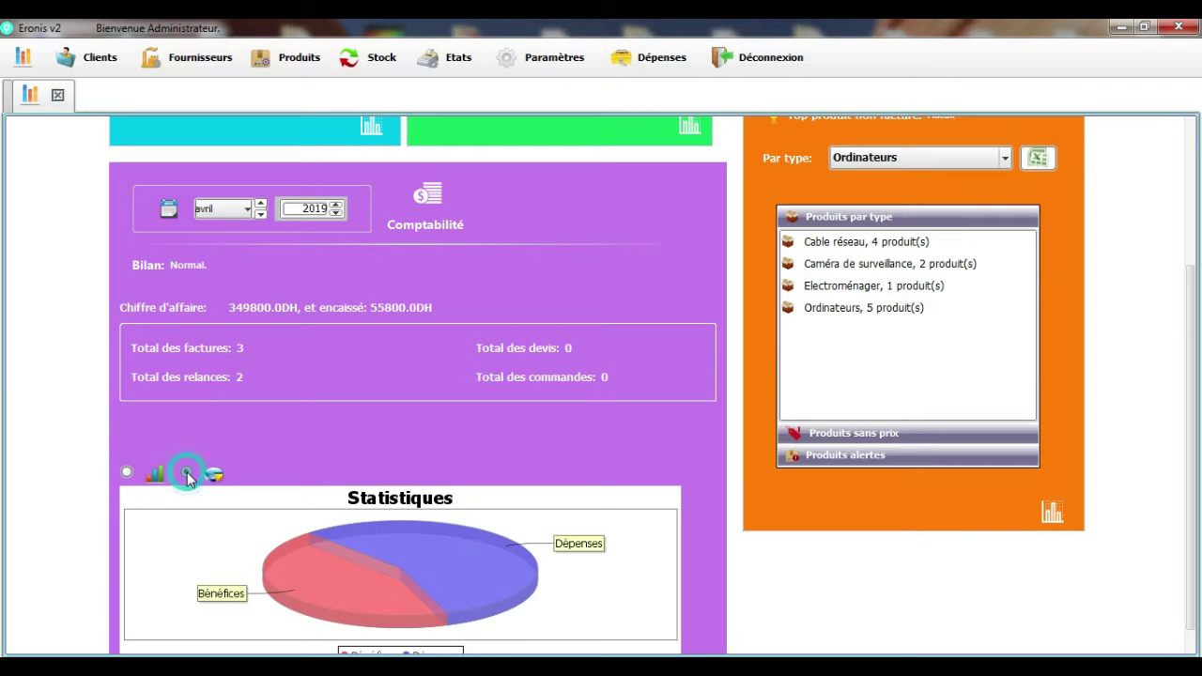
left_click(126, 472)
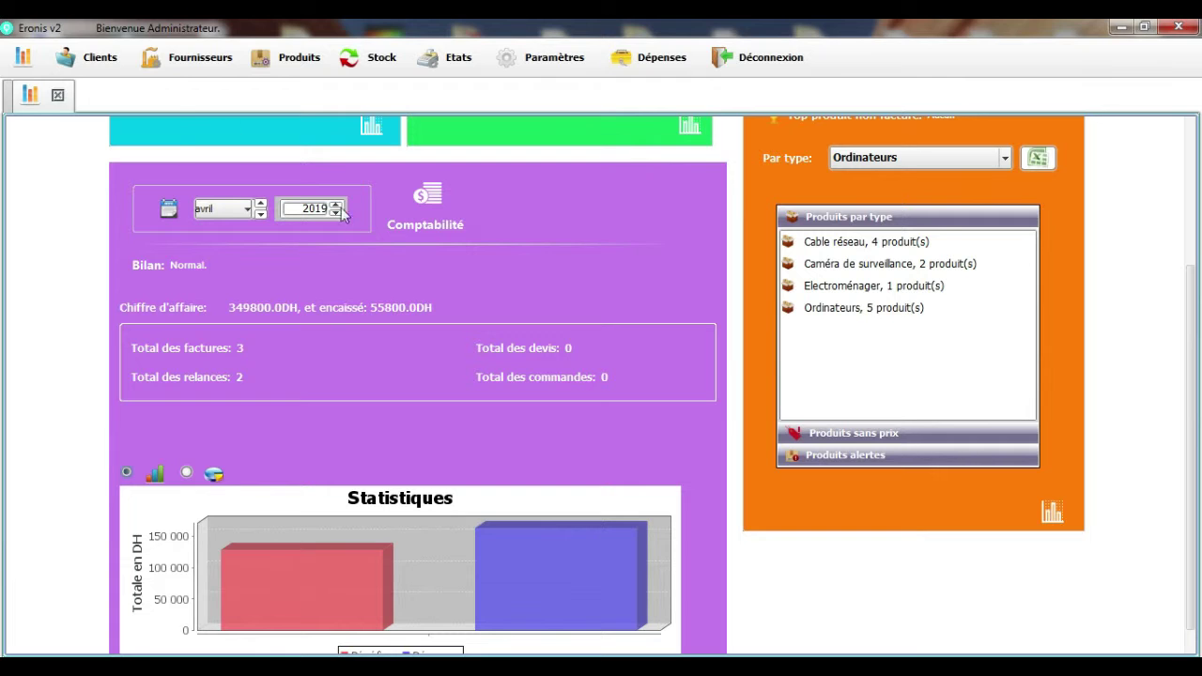
Step: Consult the client records and display the details of Younes Entreprise
left_click(102, 57)
left_click(107, 169)
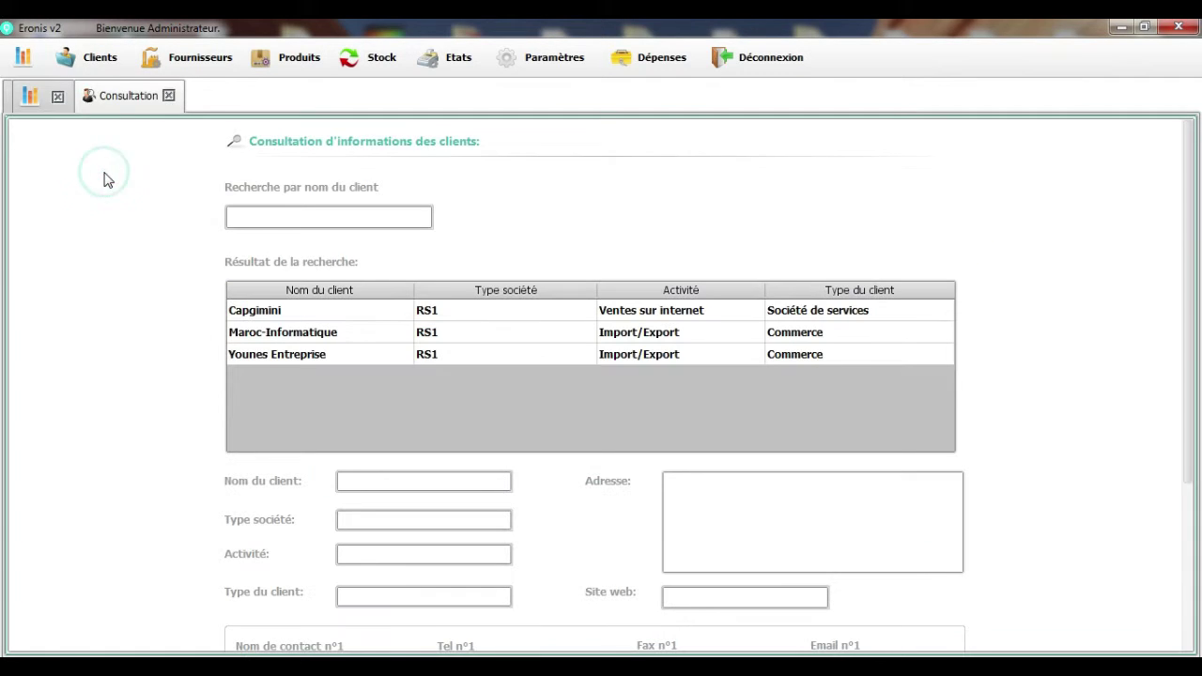
left_click(435, 357)
Step: Consult the supplier records and review the full details and contact section of Softwaring
left_click(188, 57)
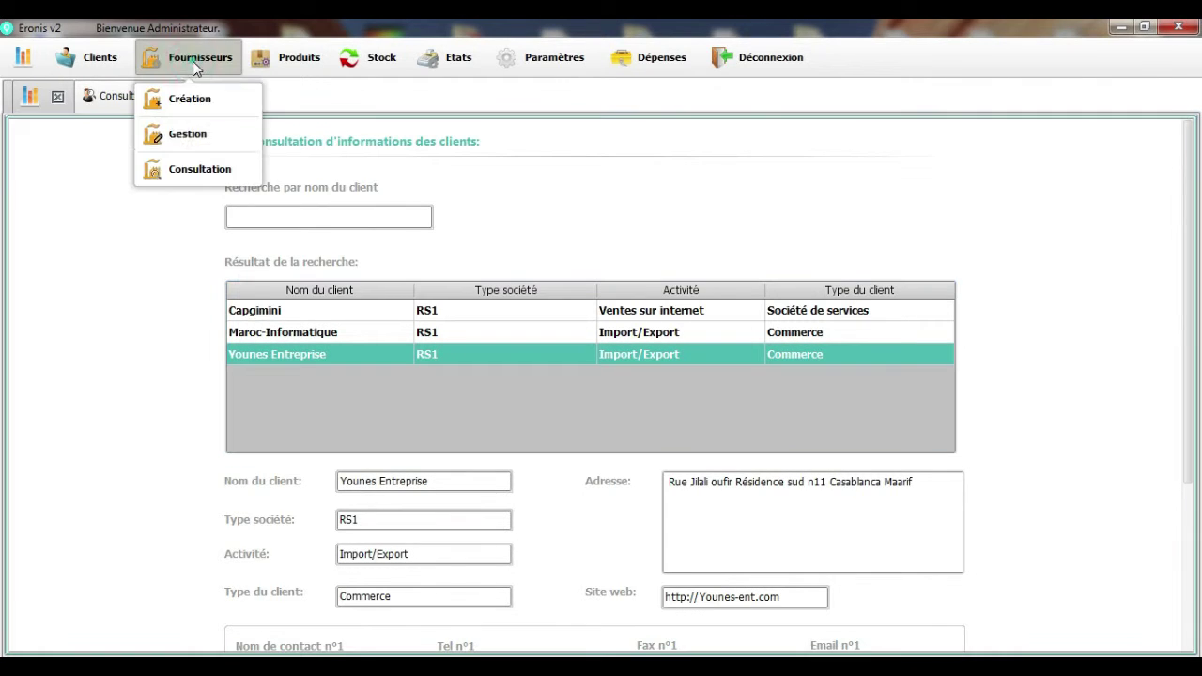
left_click(205, 172)
left_click(359, 331)
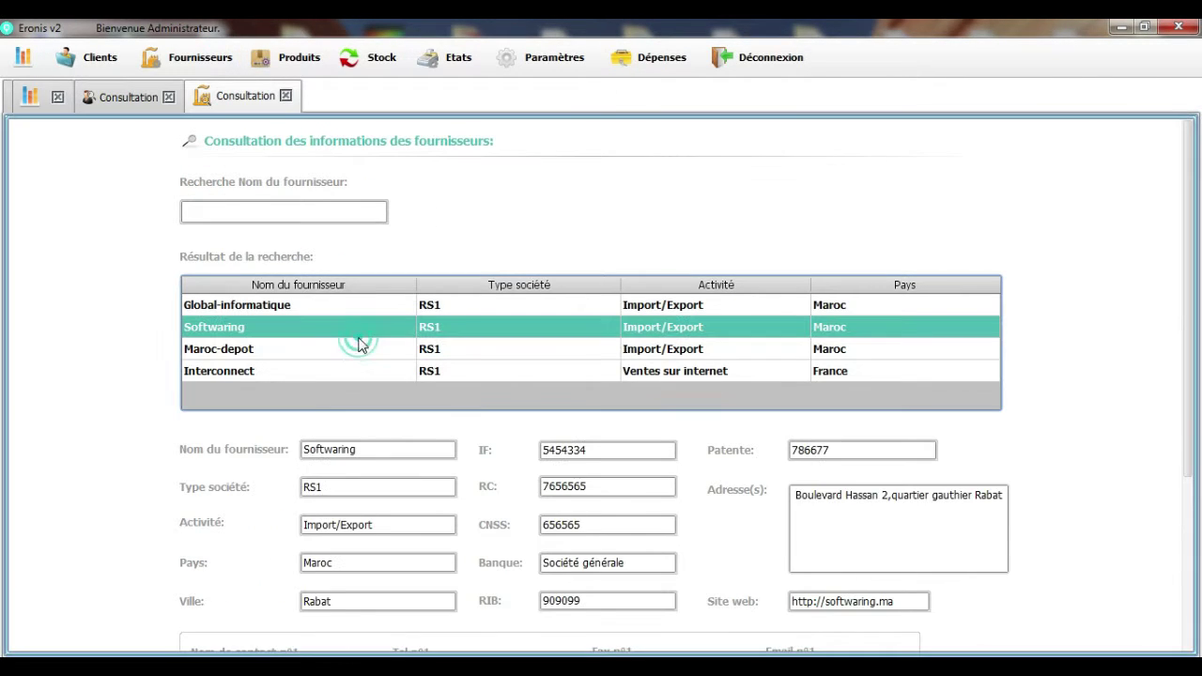
left_click_drag(1189, 367, 1180, 559)
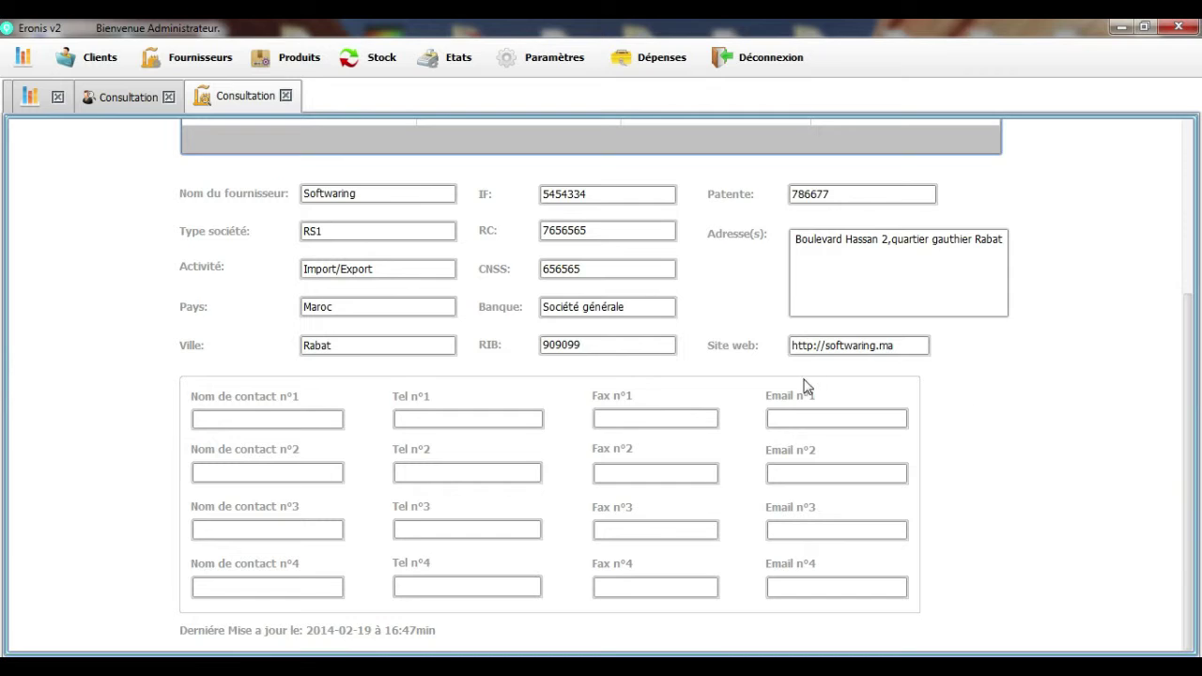
Step: Consult the product records and review the prices, stock and picture of Photocopie HP 56
left_click(300, 66)
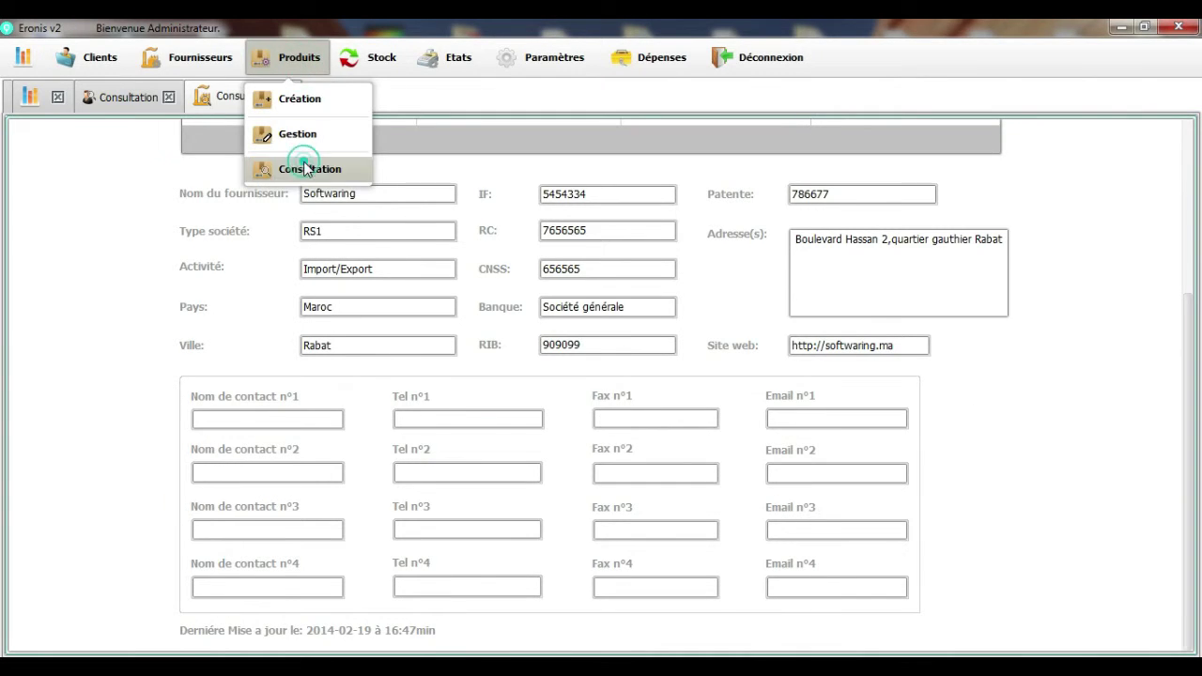
left_click(300, 166)
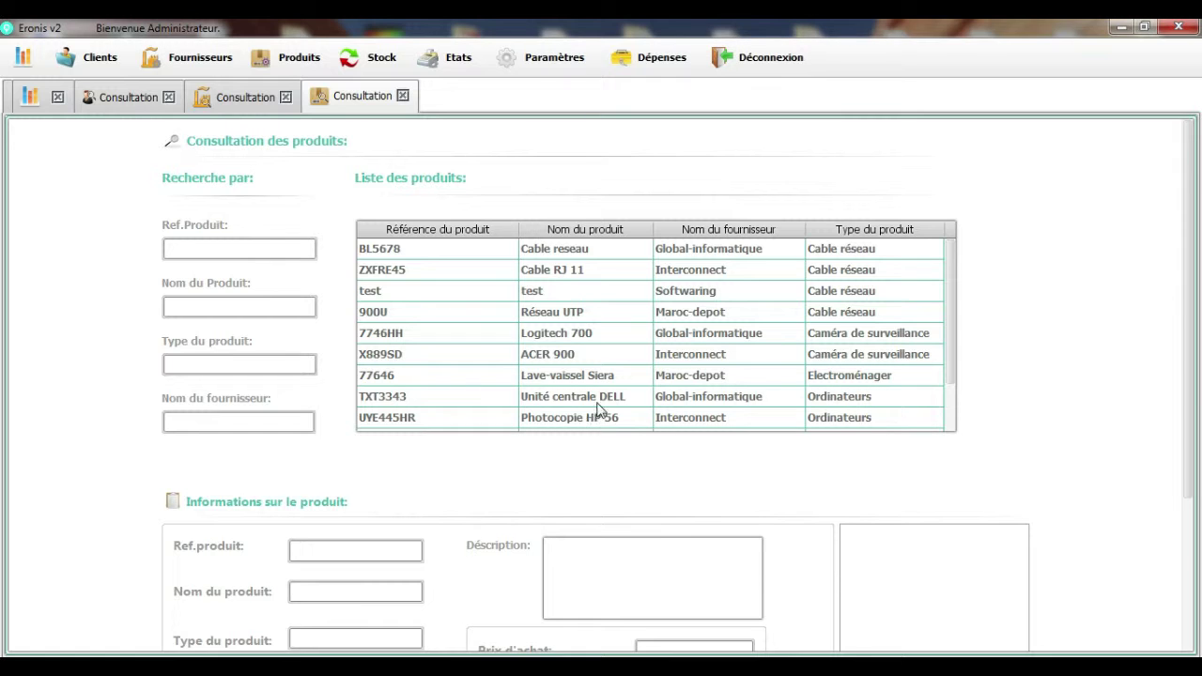
left_click(594, 421)
left_click_drag(1193, 366, 1184, 543)
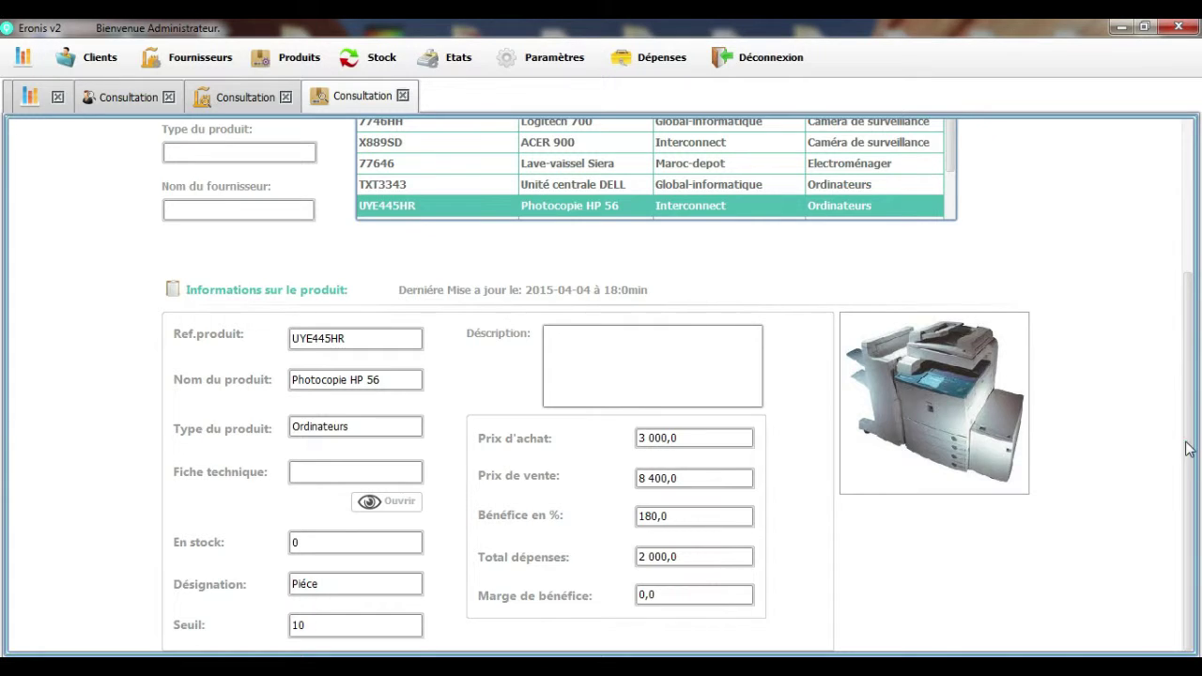
left_click_drag(1191, 449, 1184, 280)
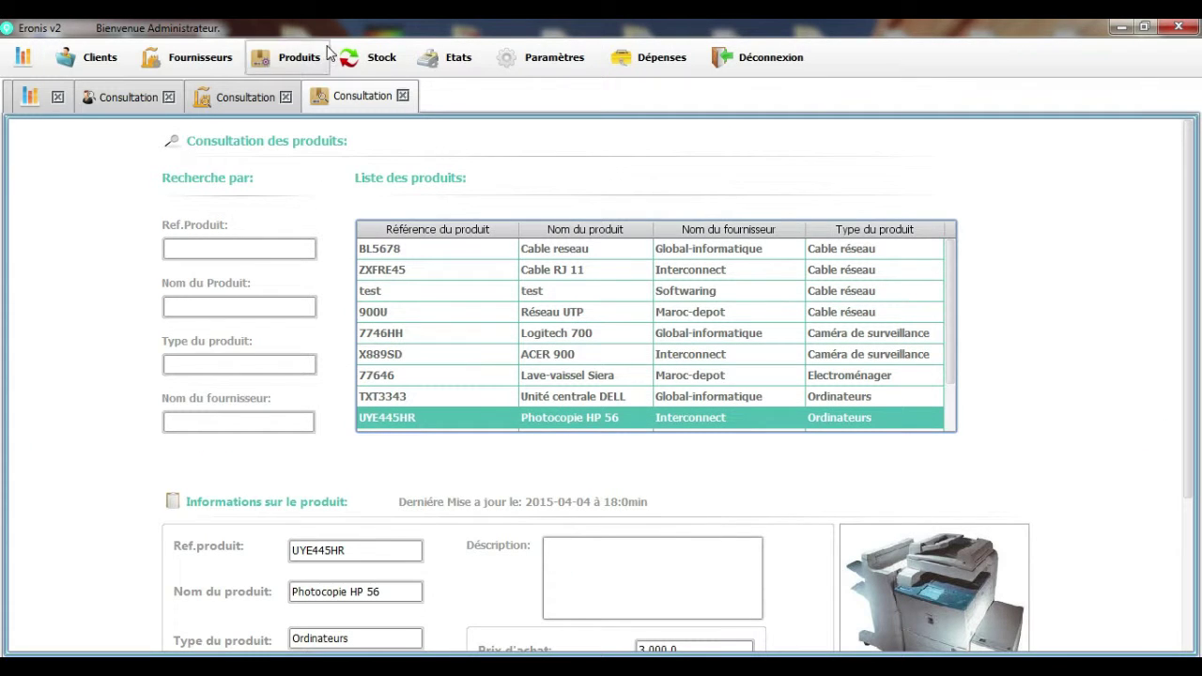
Step: Start a stock entry, filter the products by the name "hp" and select Imprimante HP 400
left_click(366, 60)
left_click(380, 104)
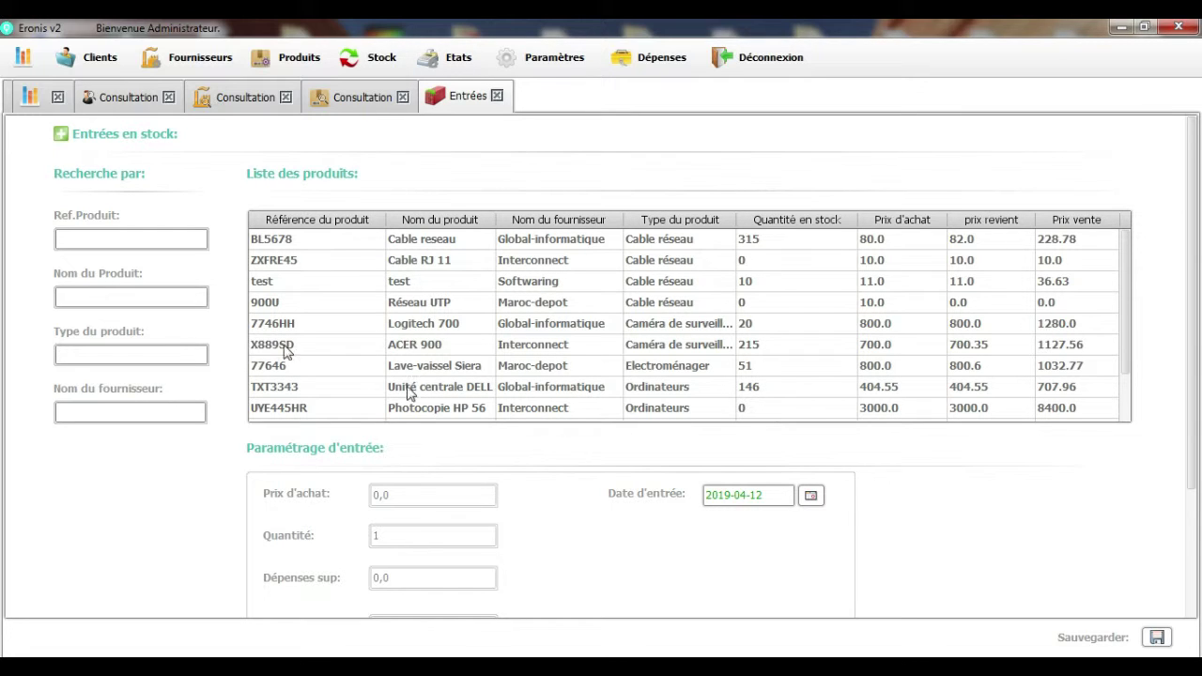
left_click(164, 295)
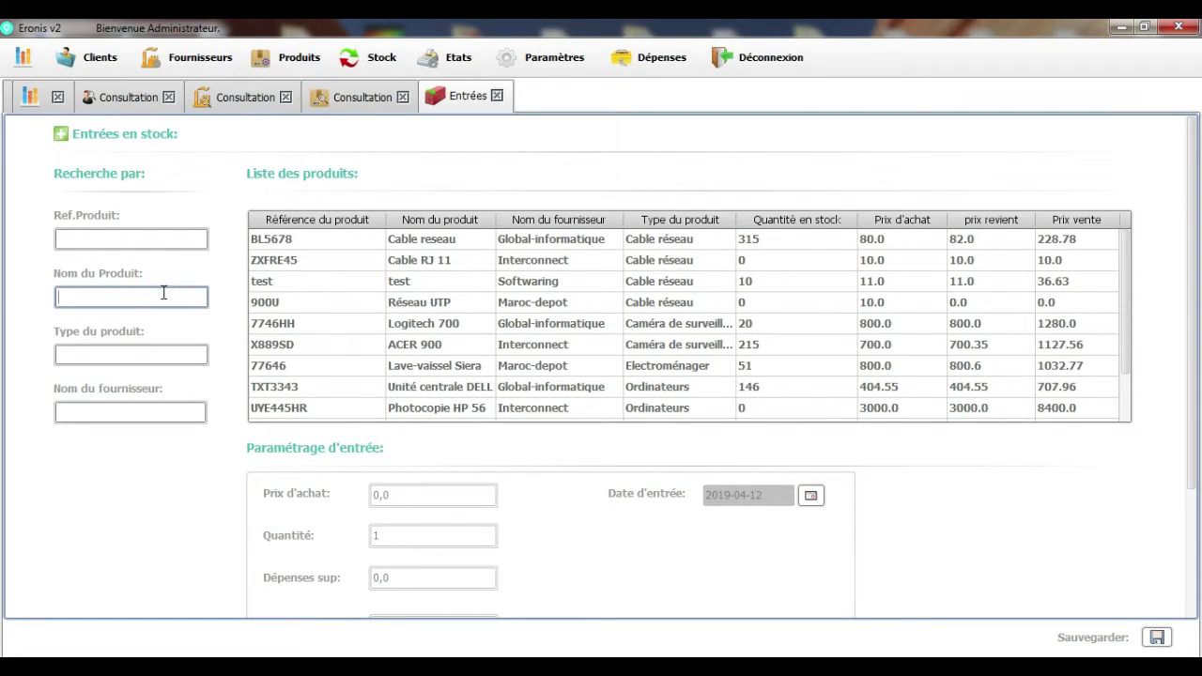
type("hp")
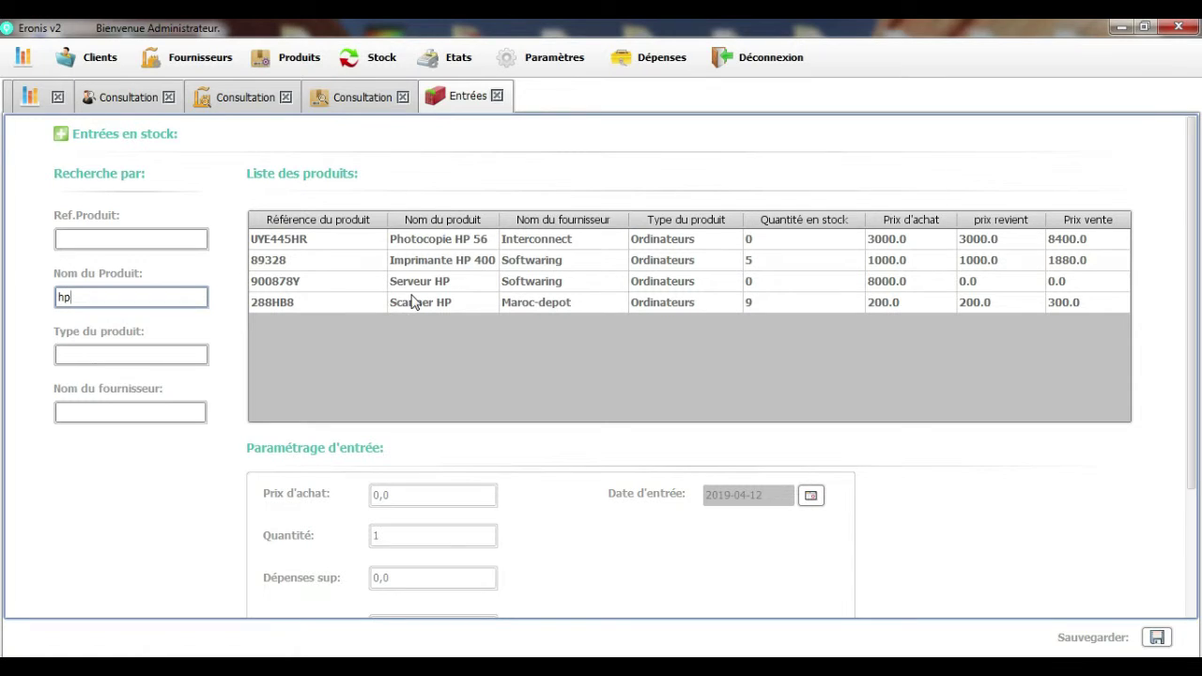
left_click(457, 266)
Step: Set the entry quantity to 100 for the selected printer and save the stock entry
left_click_drag(1193, 388, 1184, 496)
left_click(422, 390)
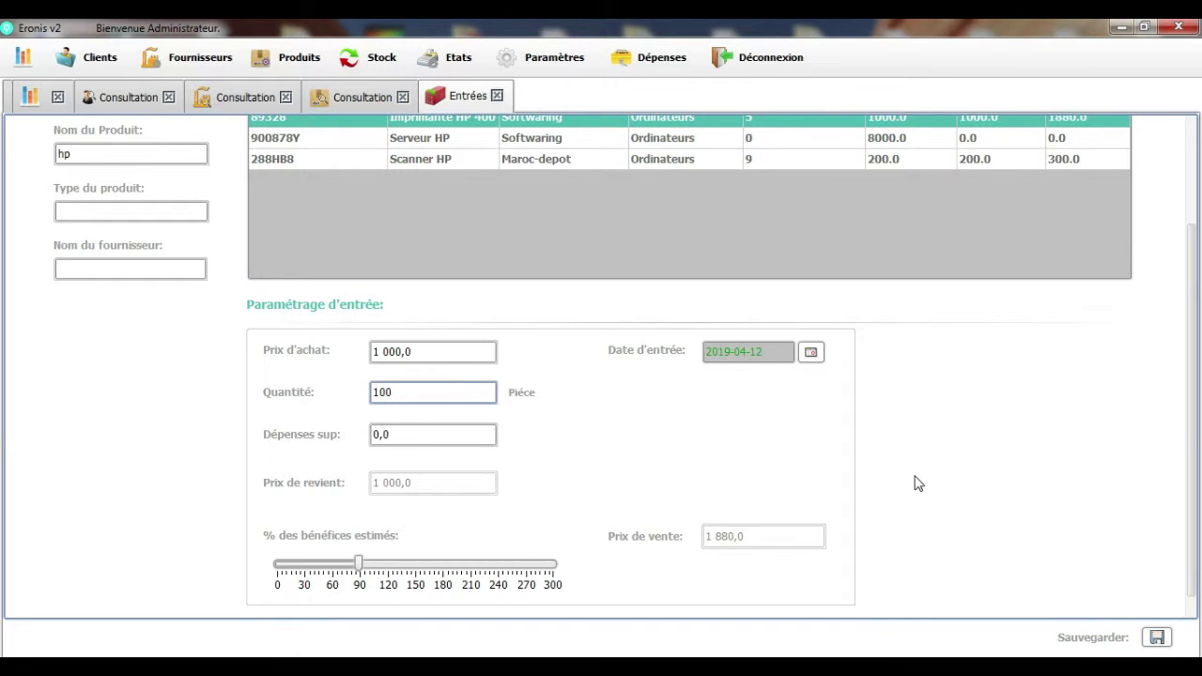
scroll(1189, 422, "down", 1)
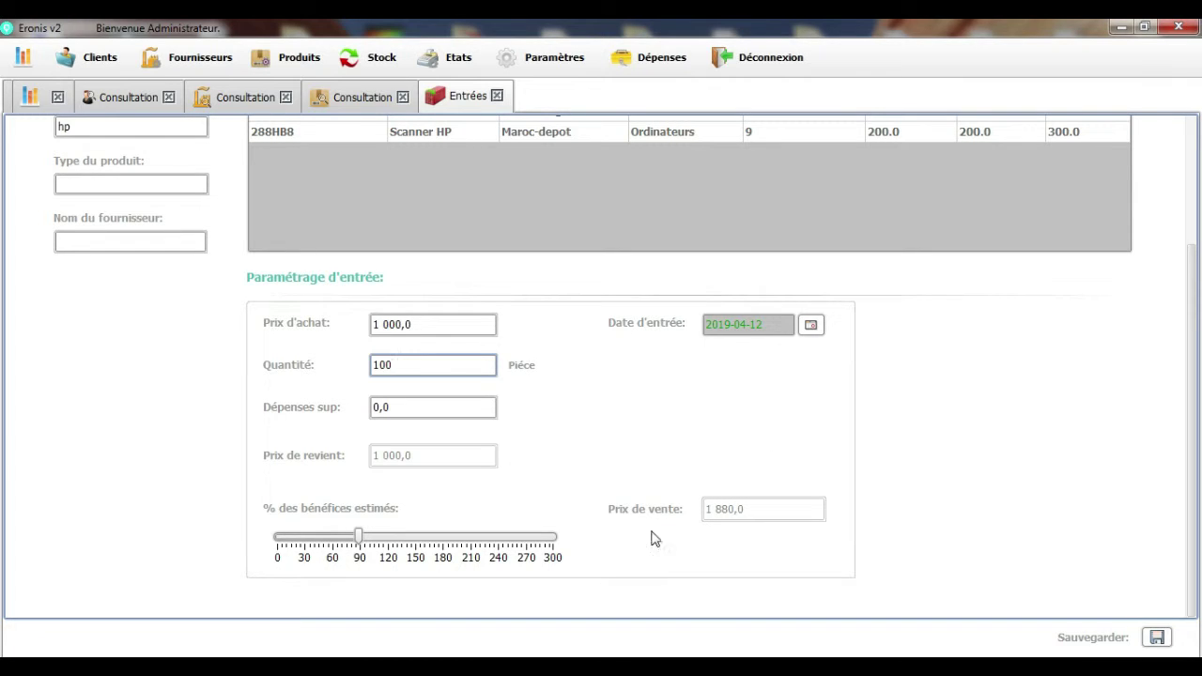
left_click(1154, 638)
left_click(575, 369)
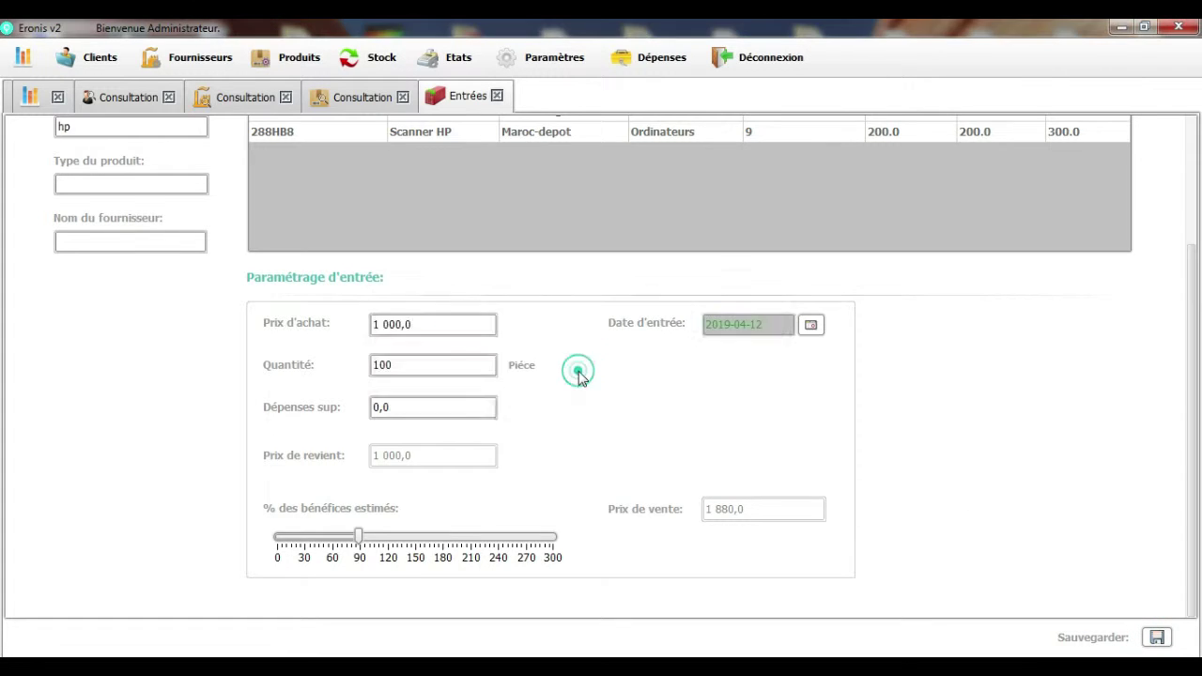
left_click_drag(1191, 416, 1173, 250)
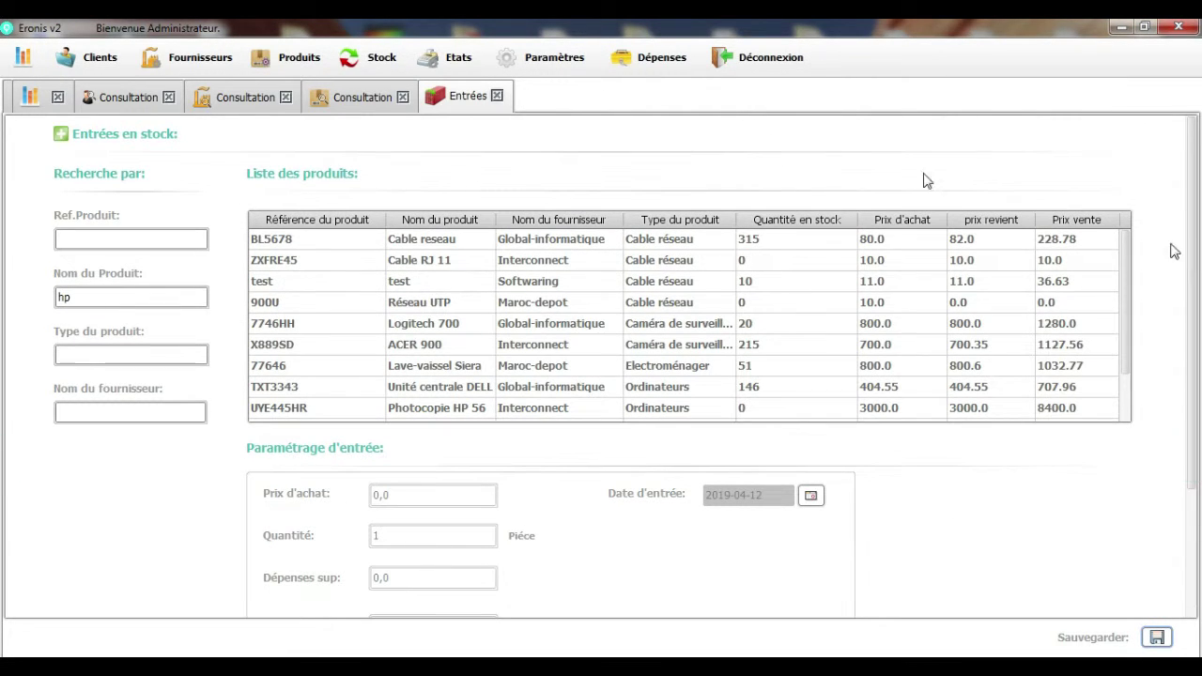
Step: Open a new stock exit, select the product Lave-vaissel Siera and review its exit parameters
left_click(371, 58)
left_click(381, 135)
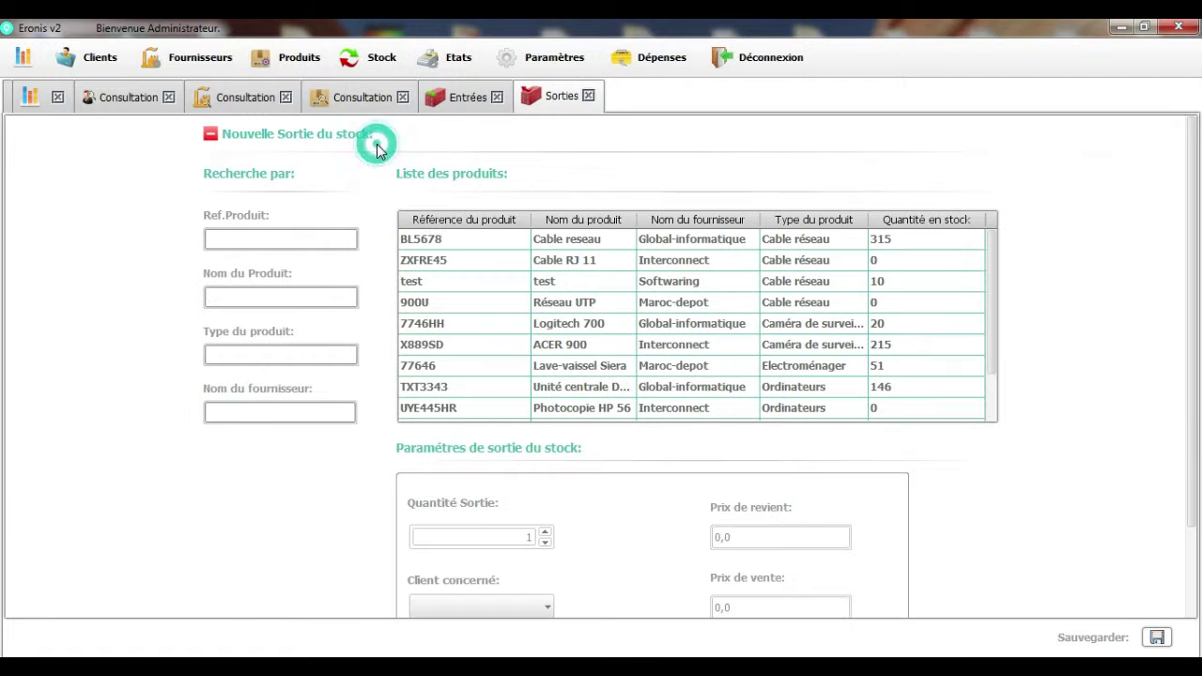
left_click(905, 367)
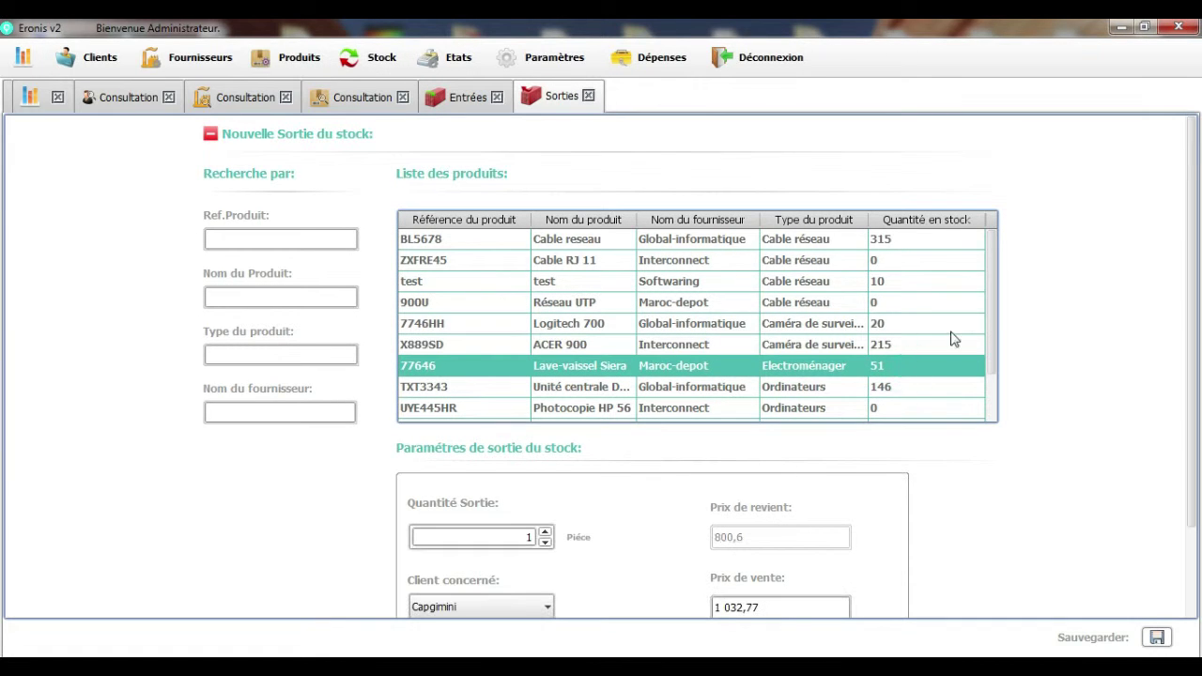
scroll(990, 365, "down", 1)
scroll(1188, 376, "down", 2)
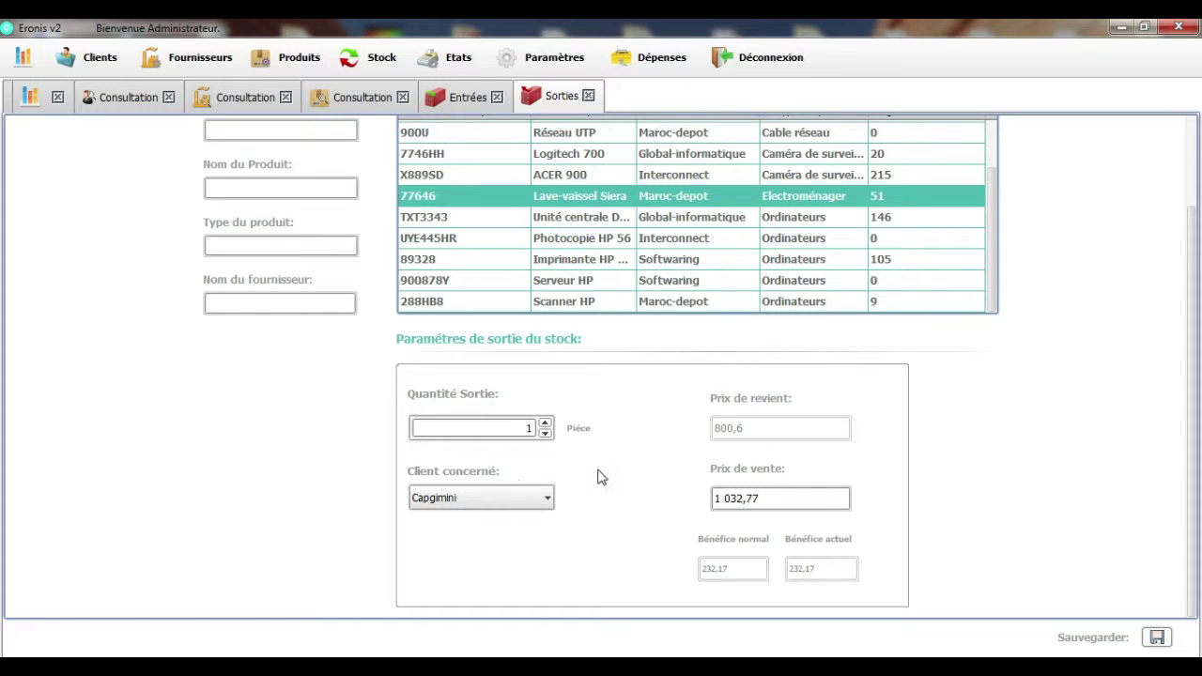
Step: Start a new quote for the company Maroc-Informatique with the subject "Test"
left_click(365, 57)
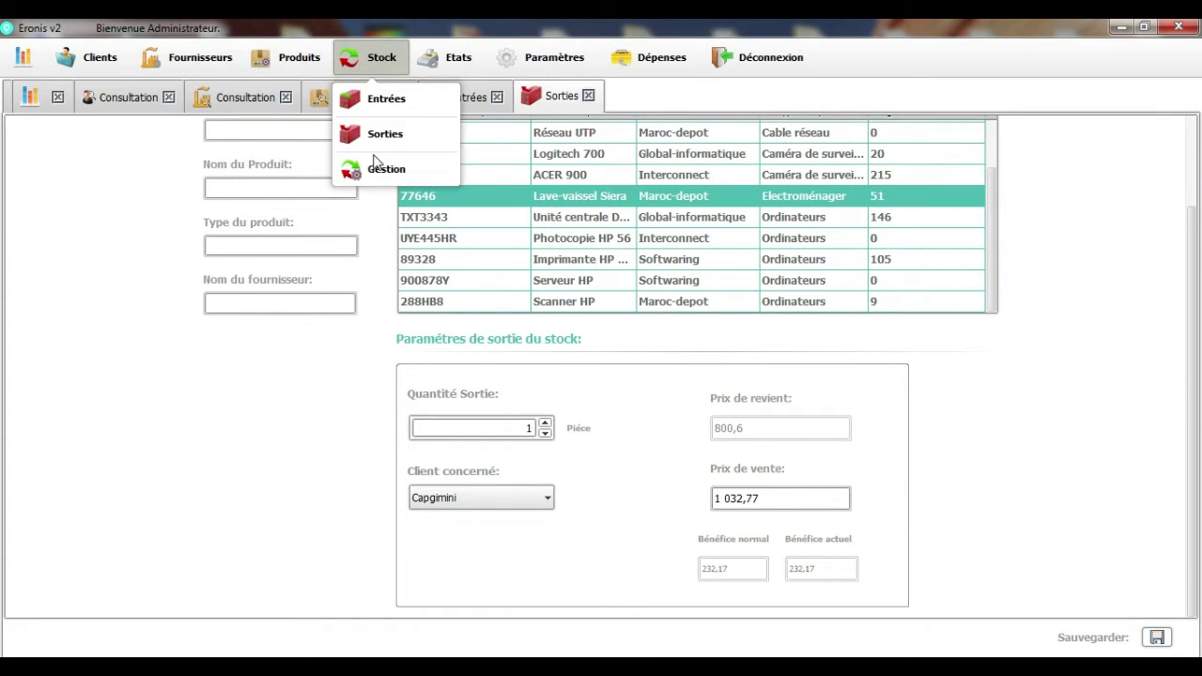
left_click(431, 65)
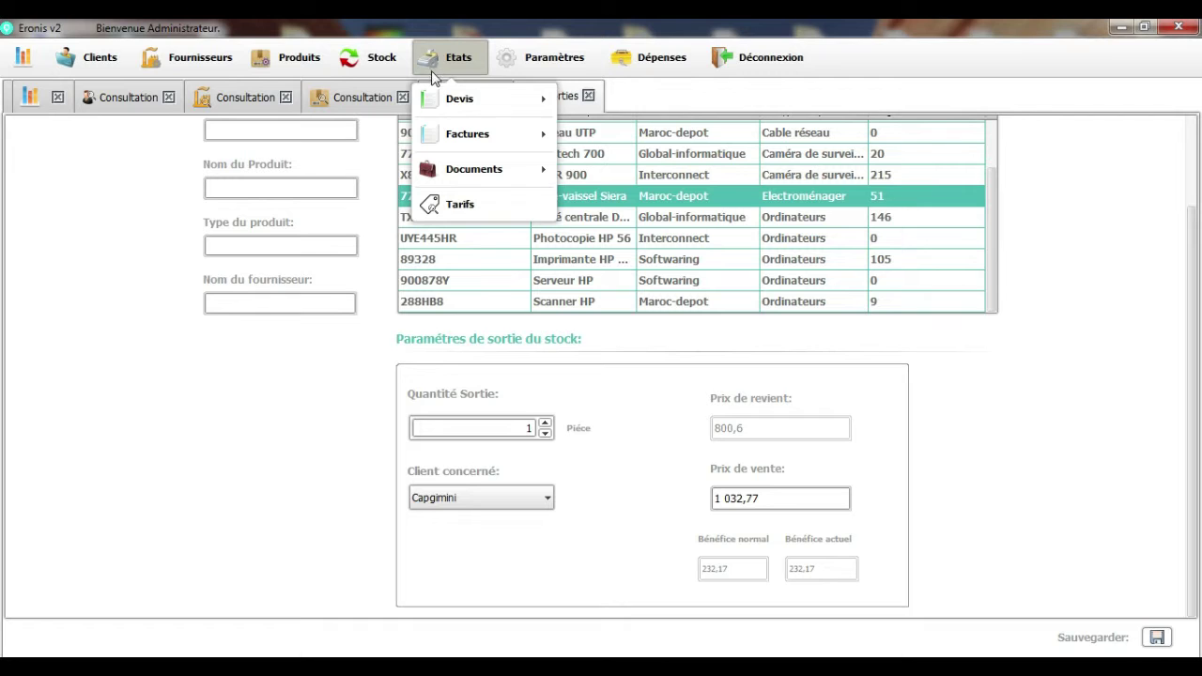
mouse_move(470, 99)
left_click(611, 108)
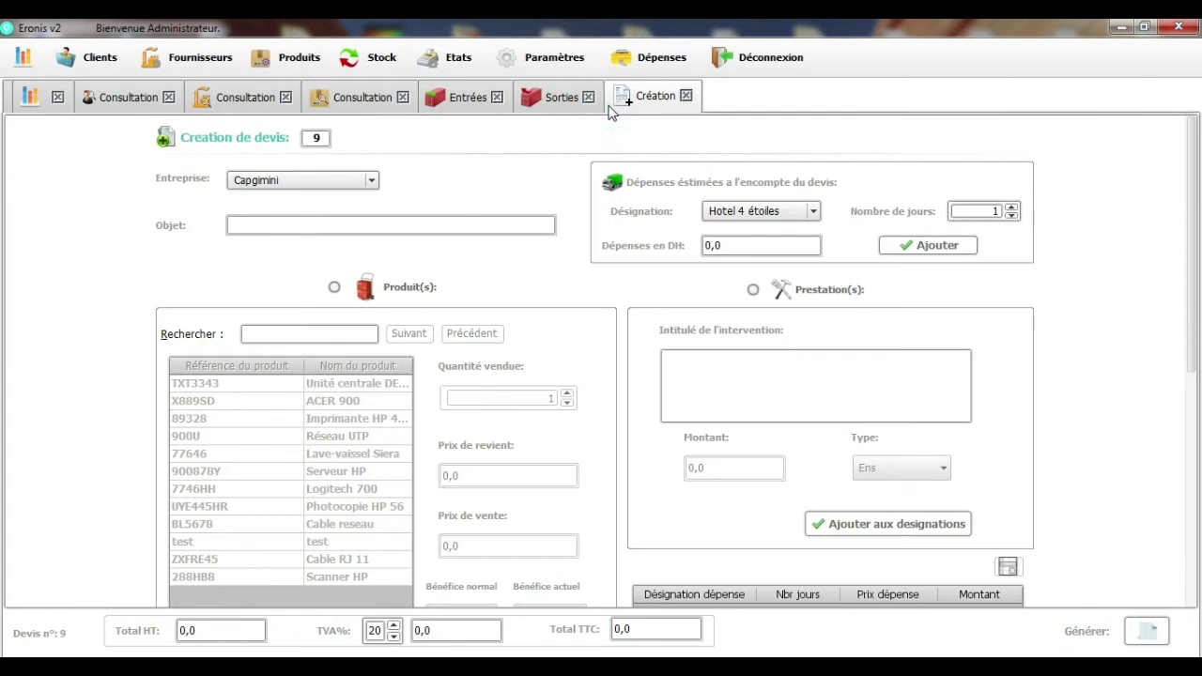
left_click(372, 181)
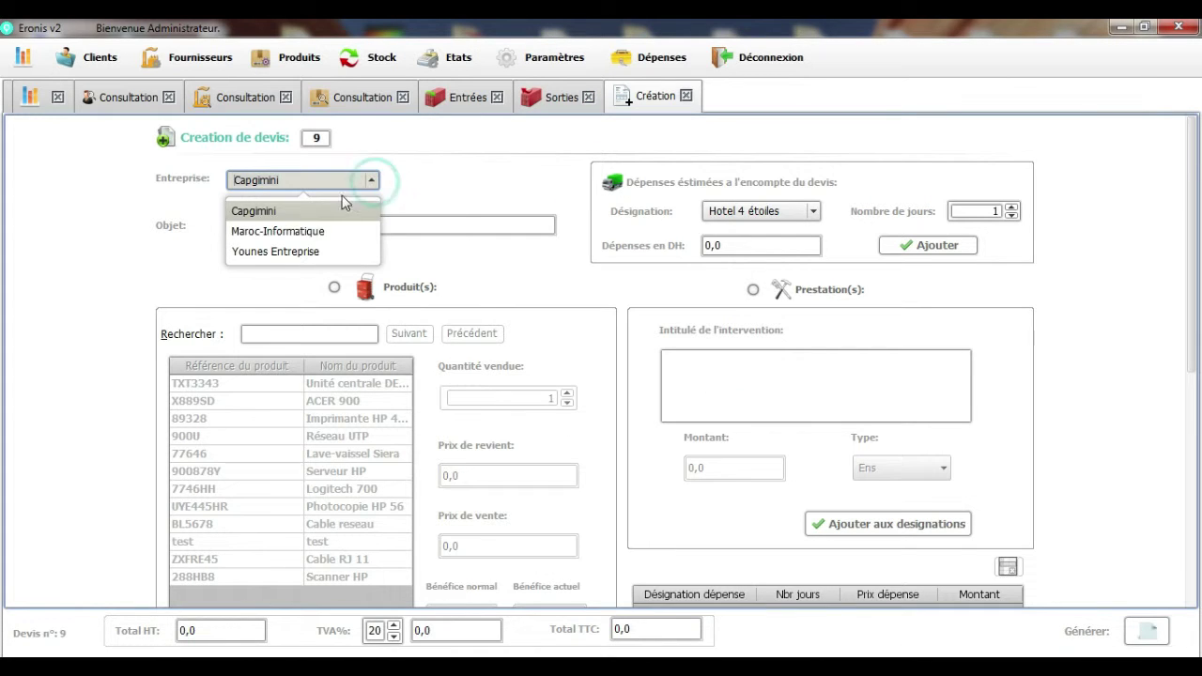
left_click(313, 232)
left_click(302, 226)
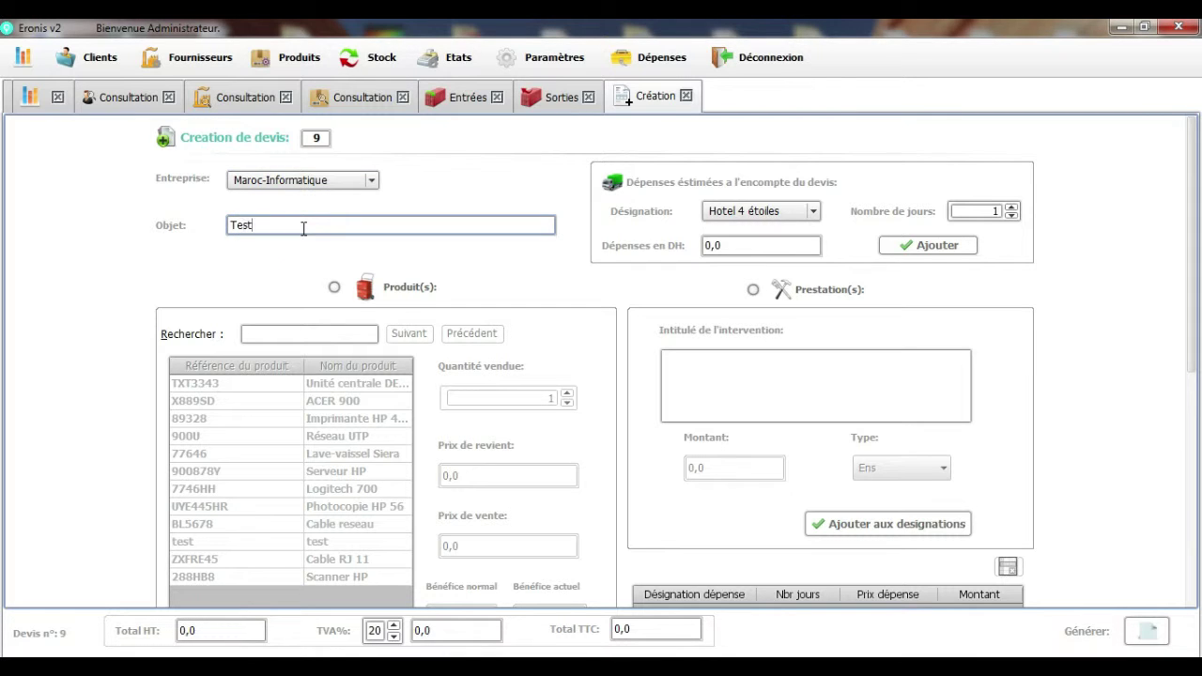
Step: Add 100 units of the product Imprimante HP 400 to the quote's selected designations
left_click(335, 291)
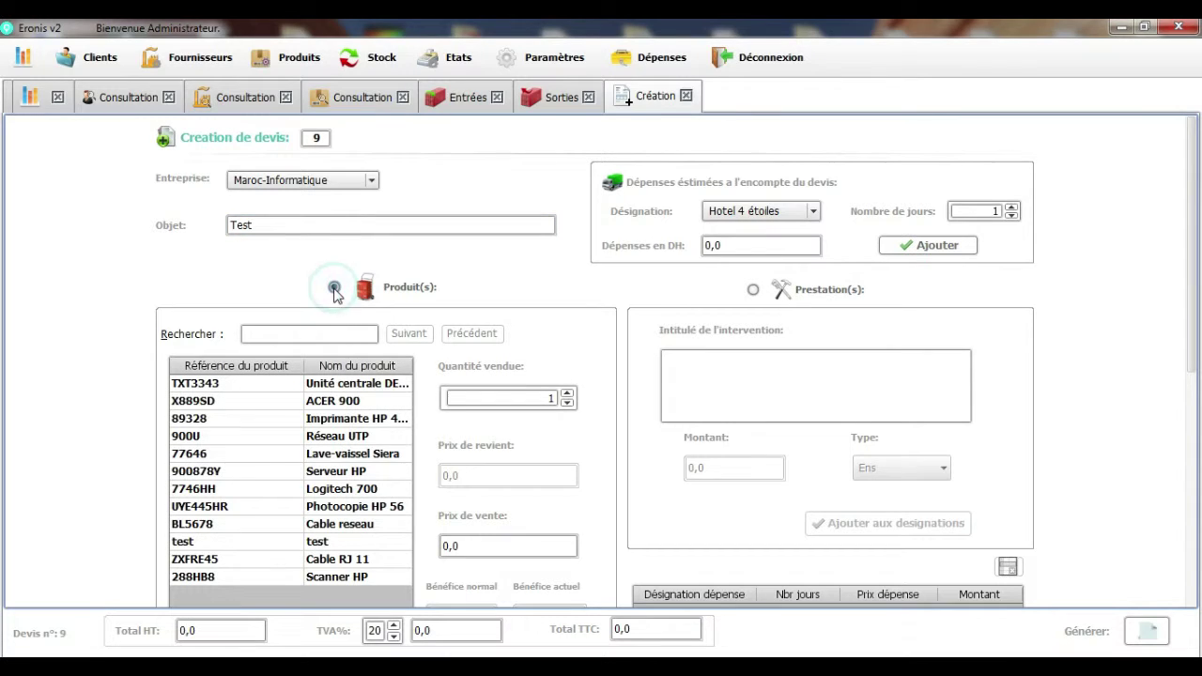
left_click(344, 420)
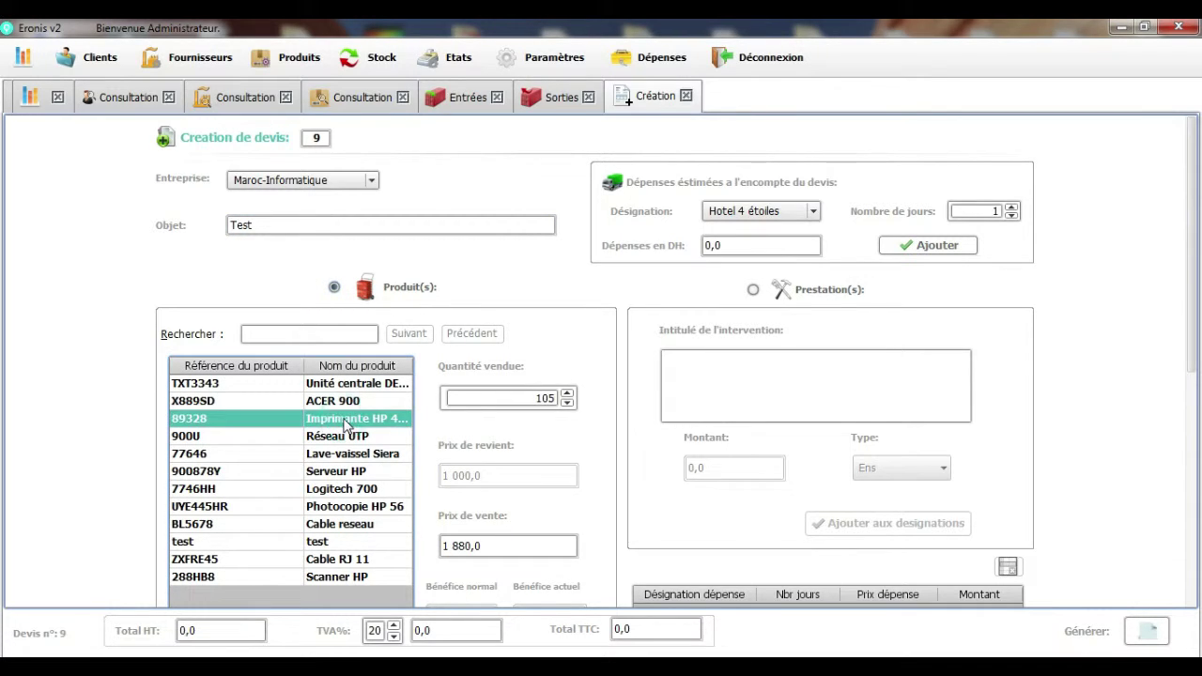
left_click(567, 403)
left_click(567, 403)
left_click(568, 403)
left_click(568, 403)
left_click(567, 403)
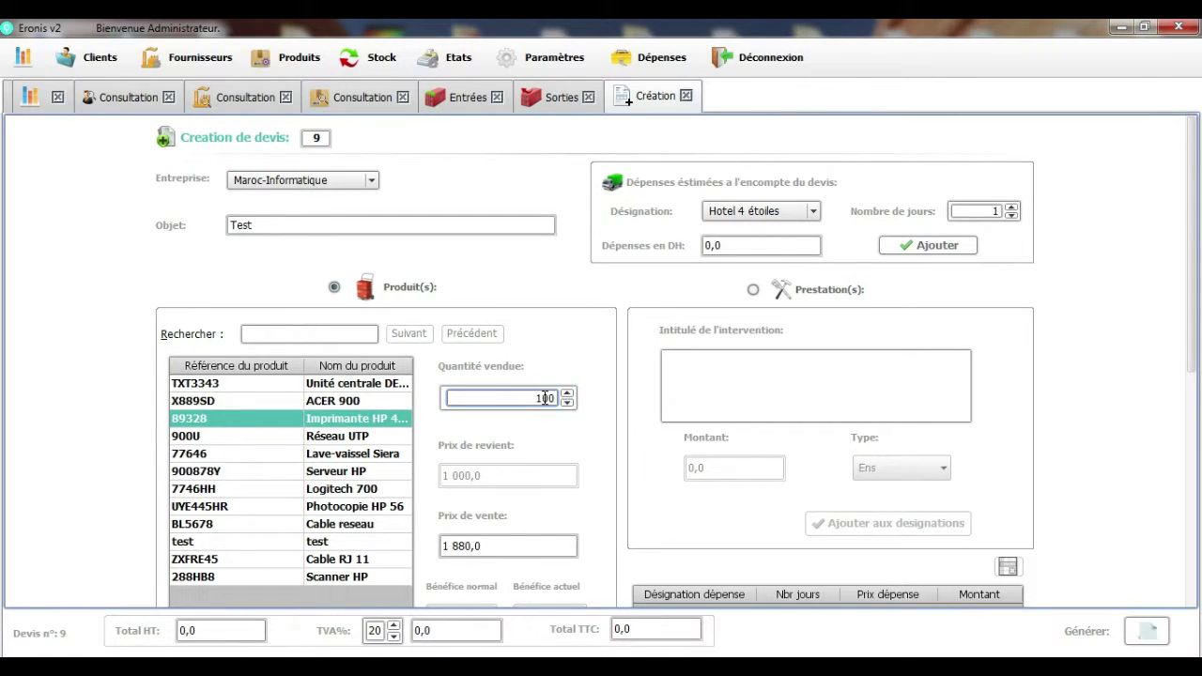
left_click(539, 398)
left_click(538, 398)
scroll(911, 438, "down", 3)
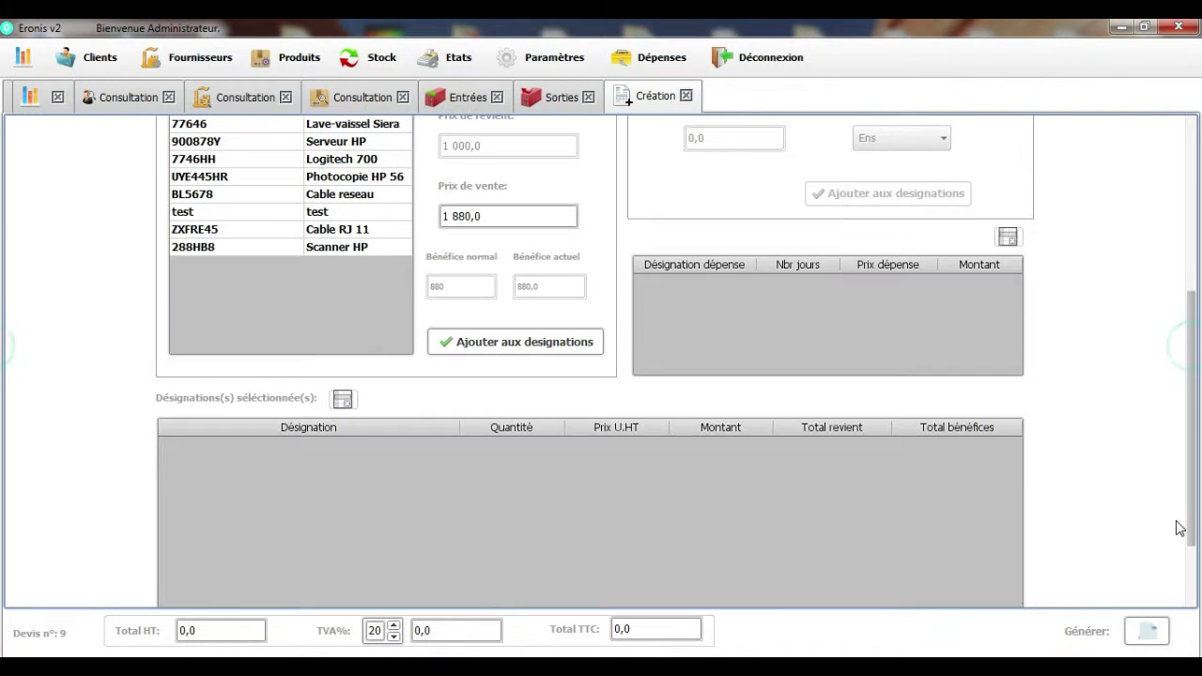
left_click(566, 347)
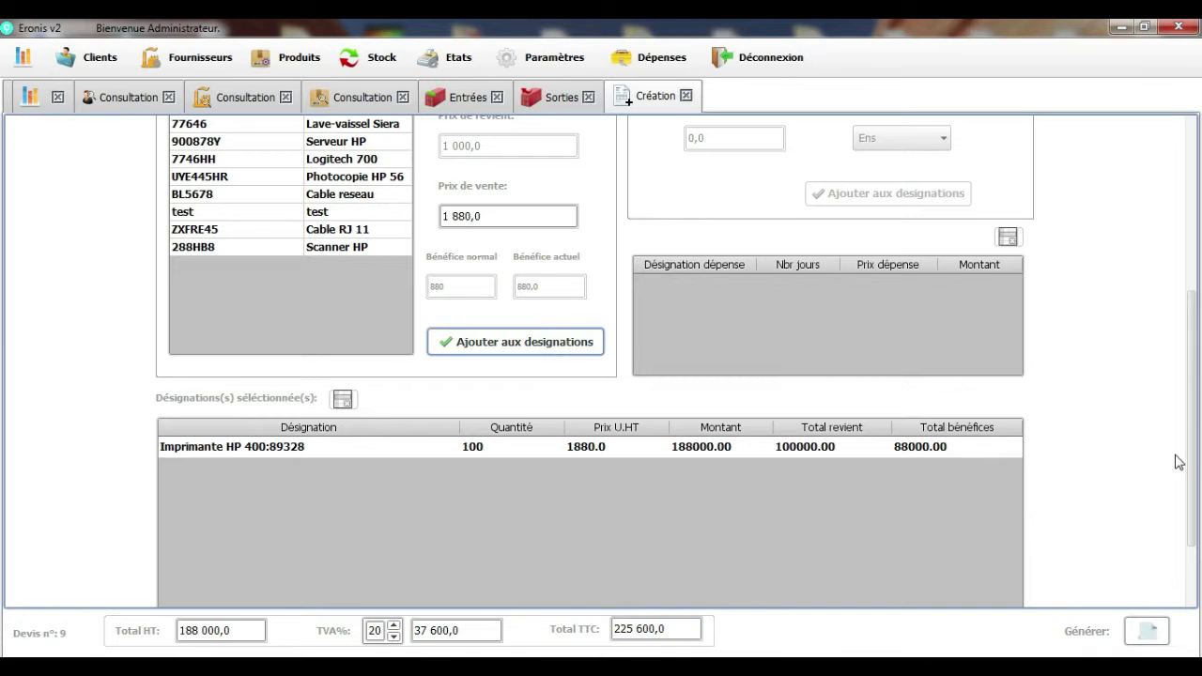
Step: Review the quote's totals, generate its Word document, read it through and close it
left_click_drag(1189, 457, 1188, 533)
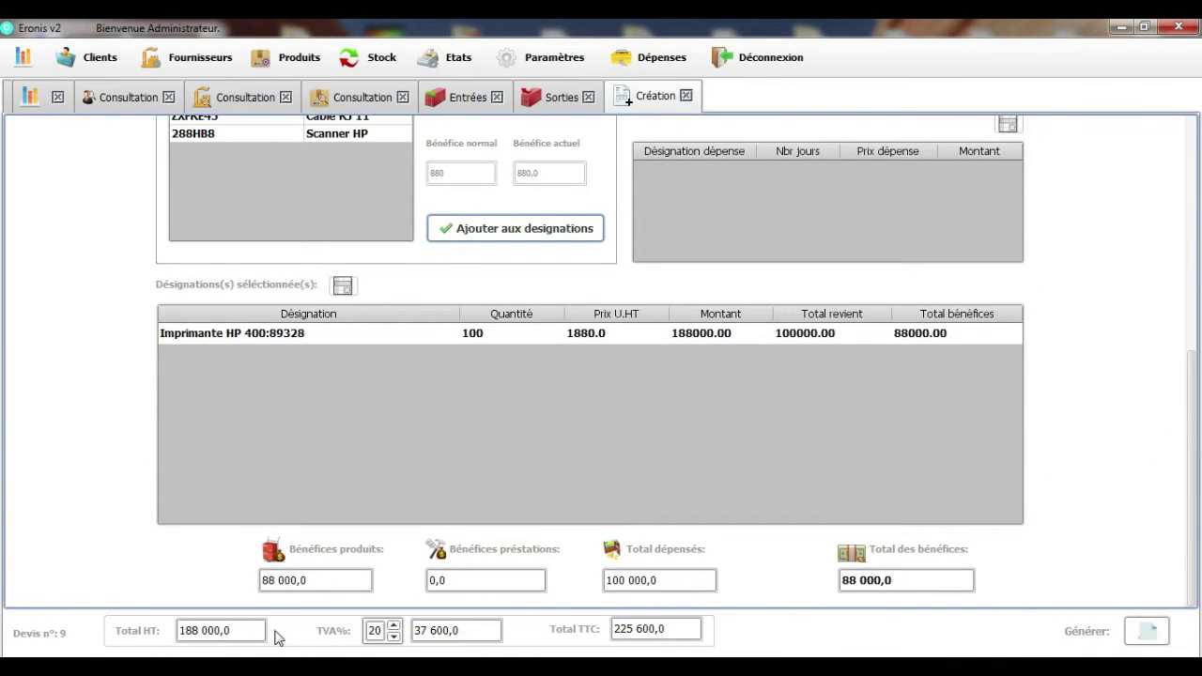
left_click(1149, 635)
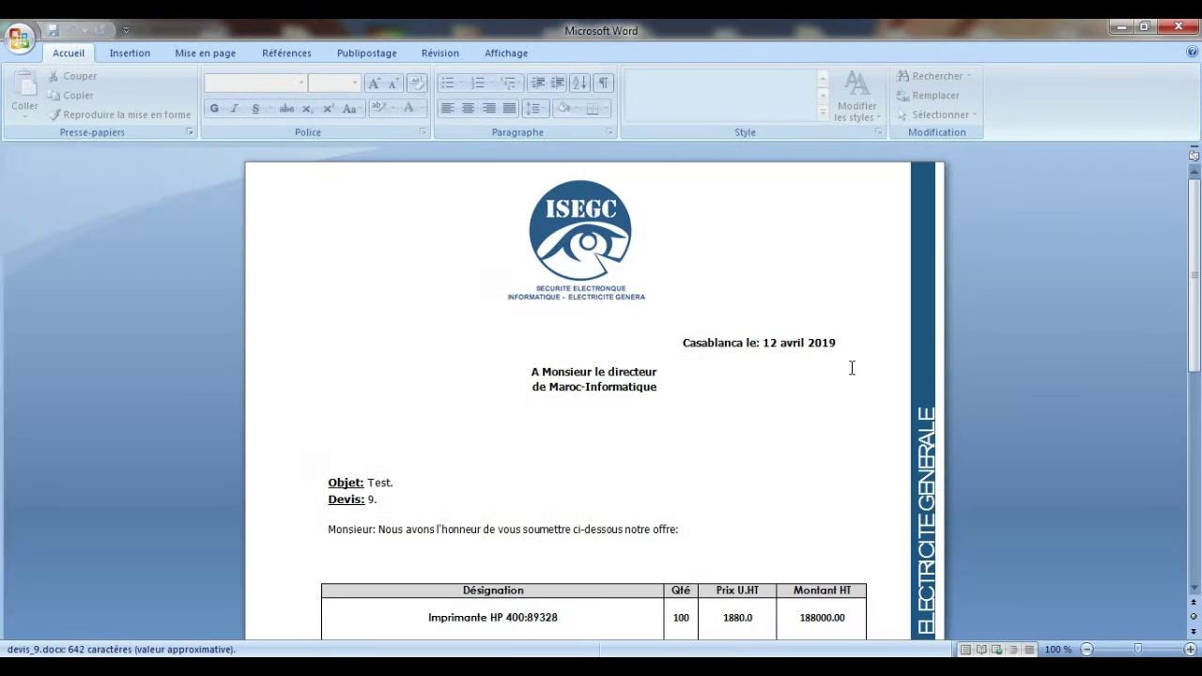
left_click_drag(1191, 301, 1191, 394)
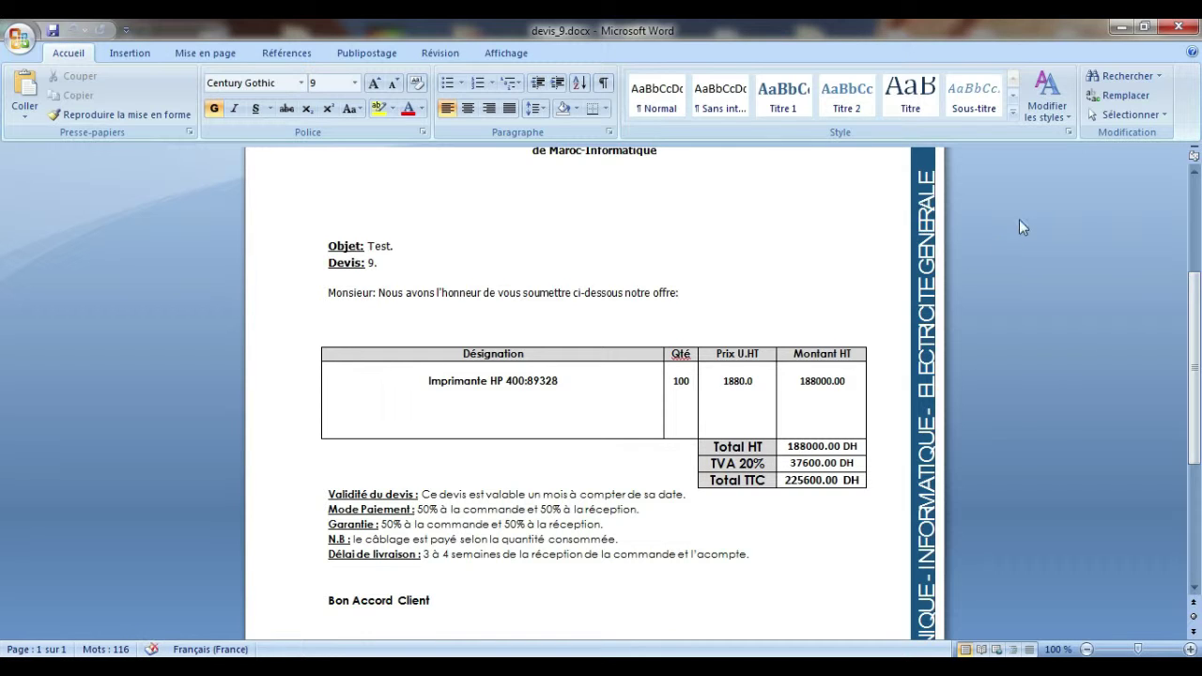
left_click(1179, 28)
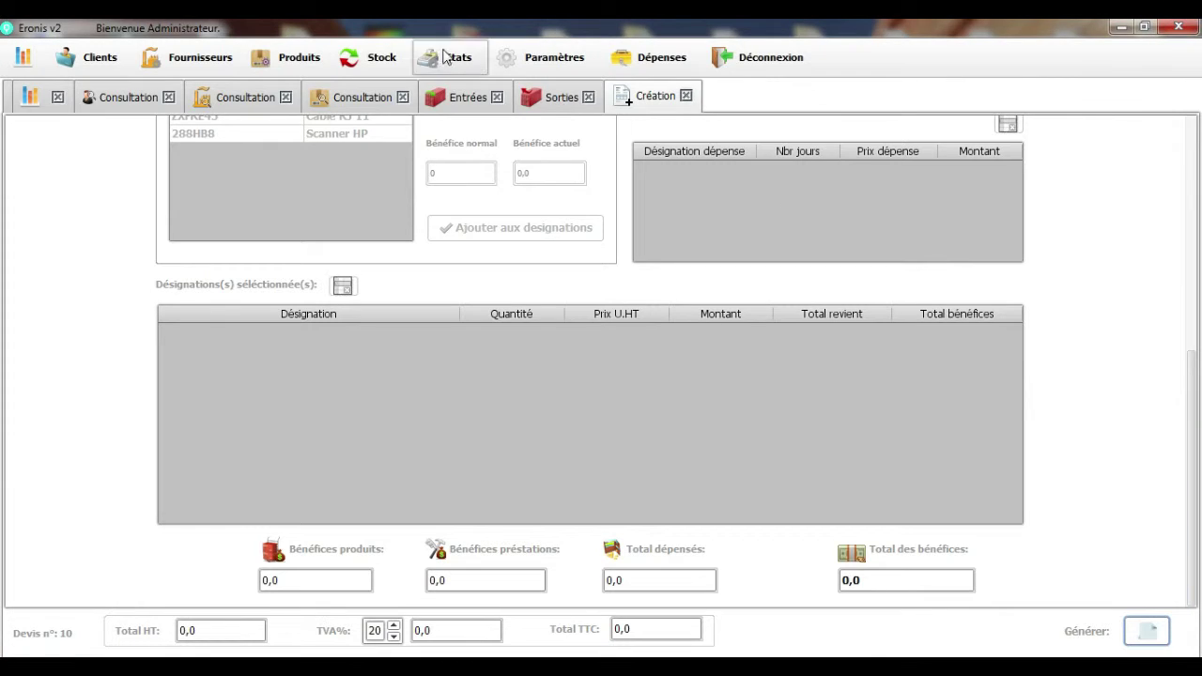
Step: Open the invoice management for quotes, select Maroc-Informatique's quote 9 and generate its invoice
left_click(447, 54)
mouse_move(451, 143)
left_click(617, 141)
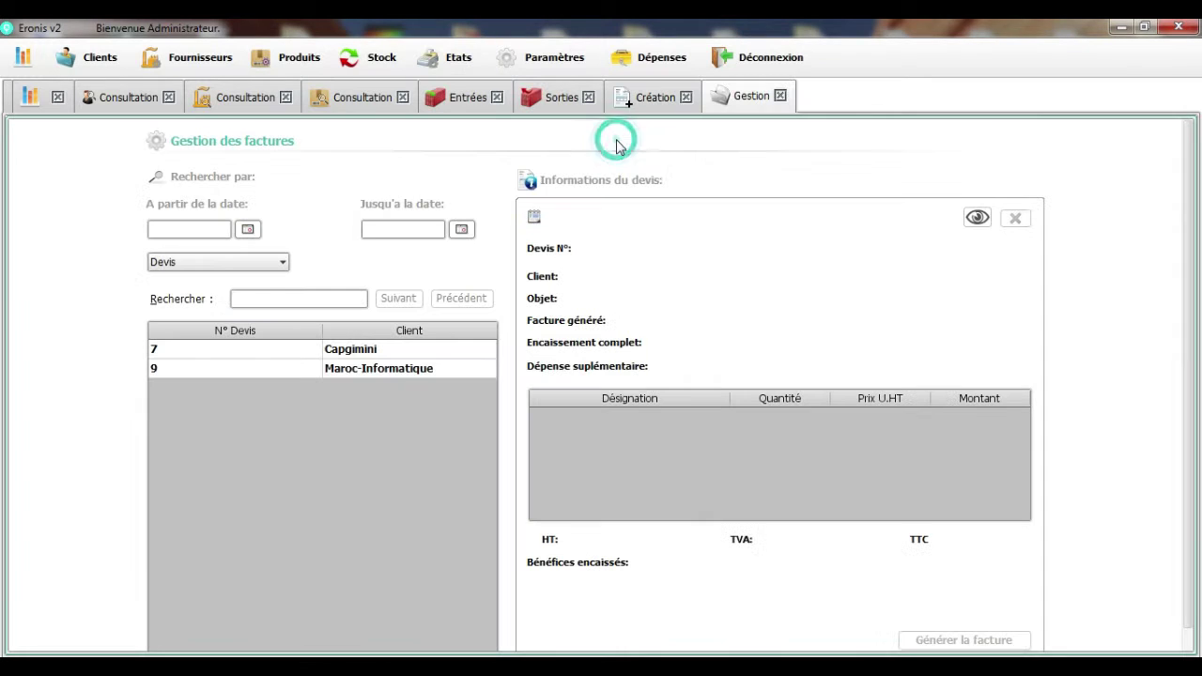
left_click(292, 369)
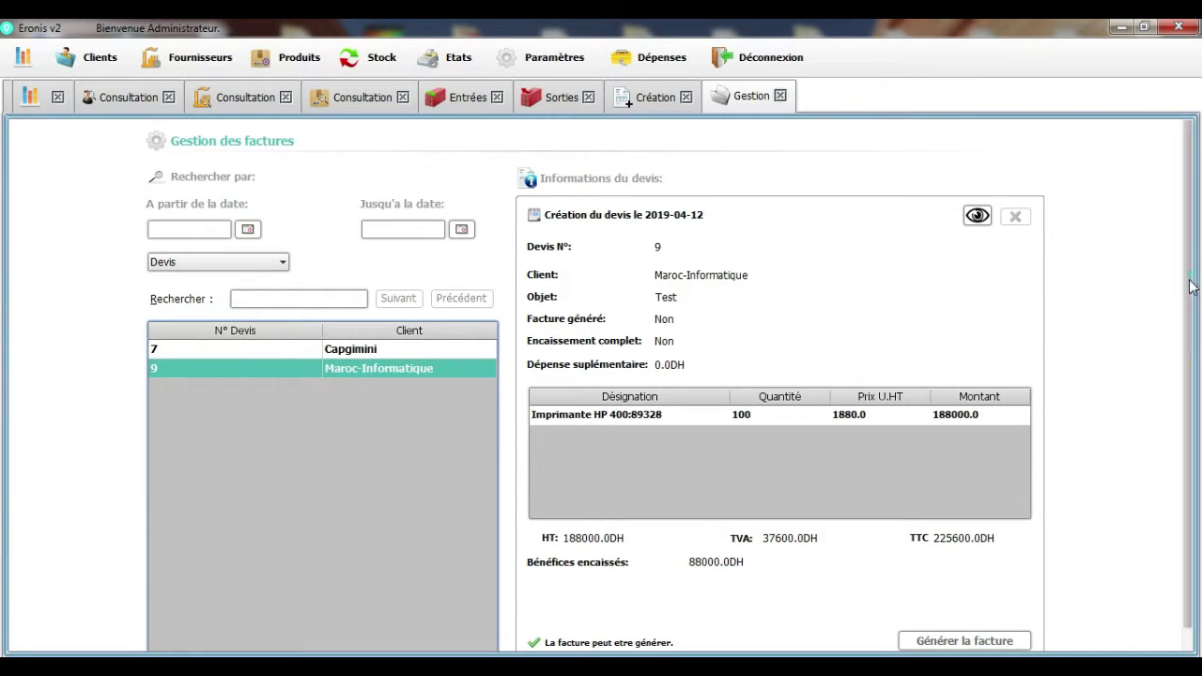
scroll(1191, 281, "down", 1)
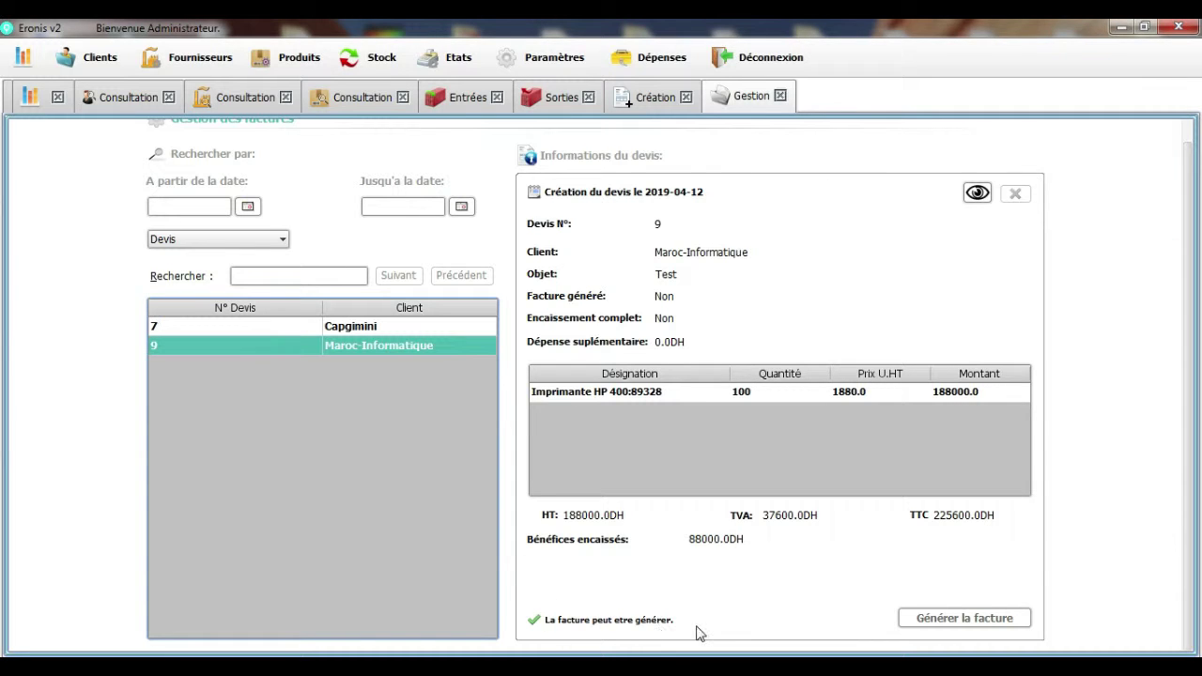
left_click(937, 620)
left_click(585, 373)
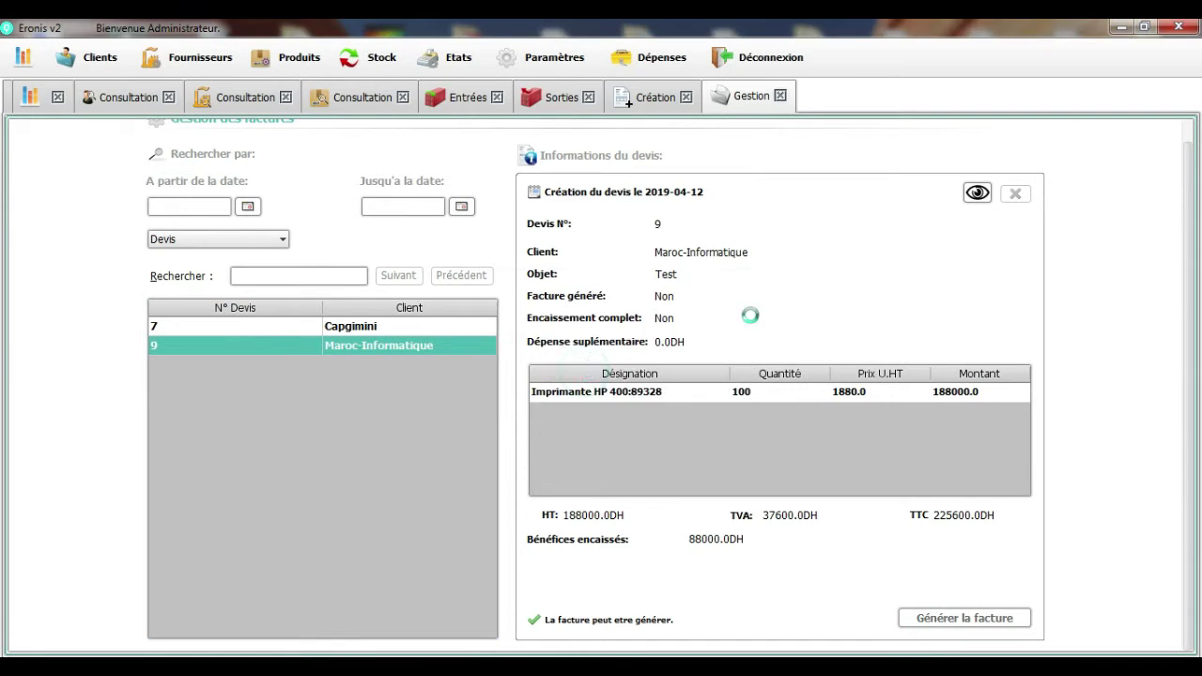
Step: Read through the generated invoice document's client details, items and totals, and close it
scroll(0, 258, "down", 5)
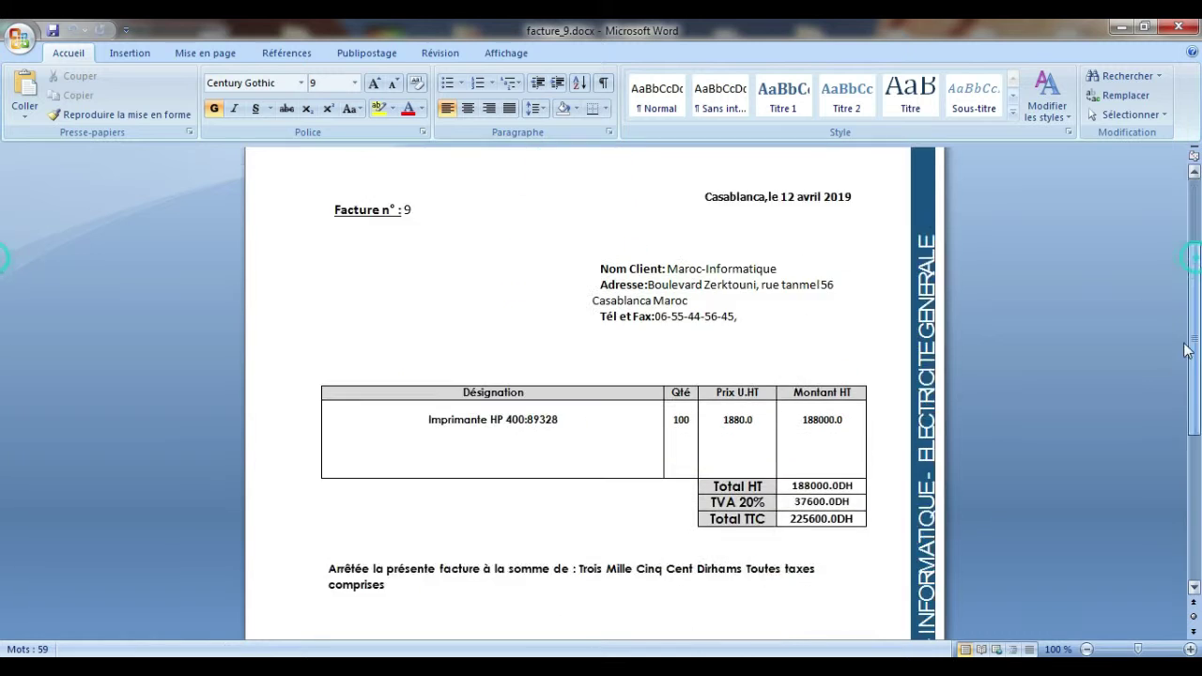
scroll(592, 395, "up", 1)
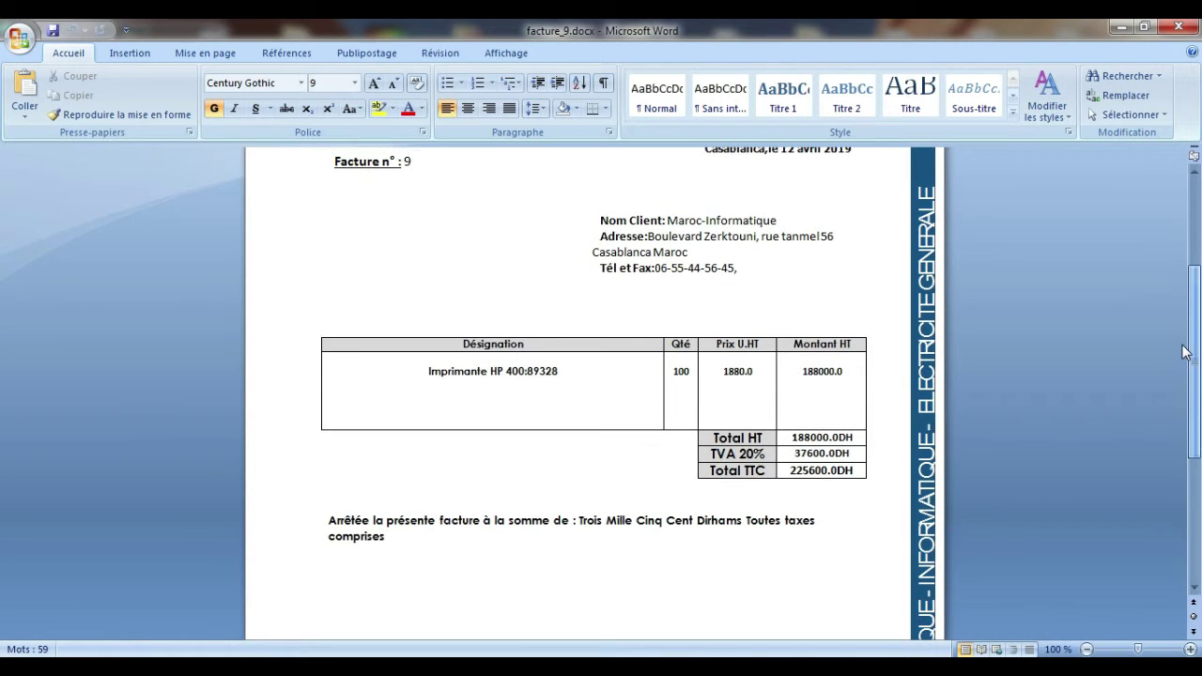
left_click(1172, 31)
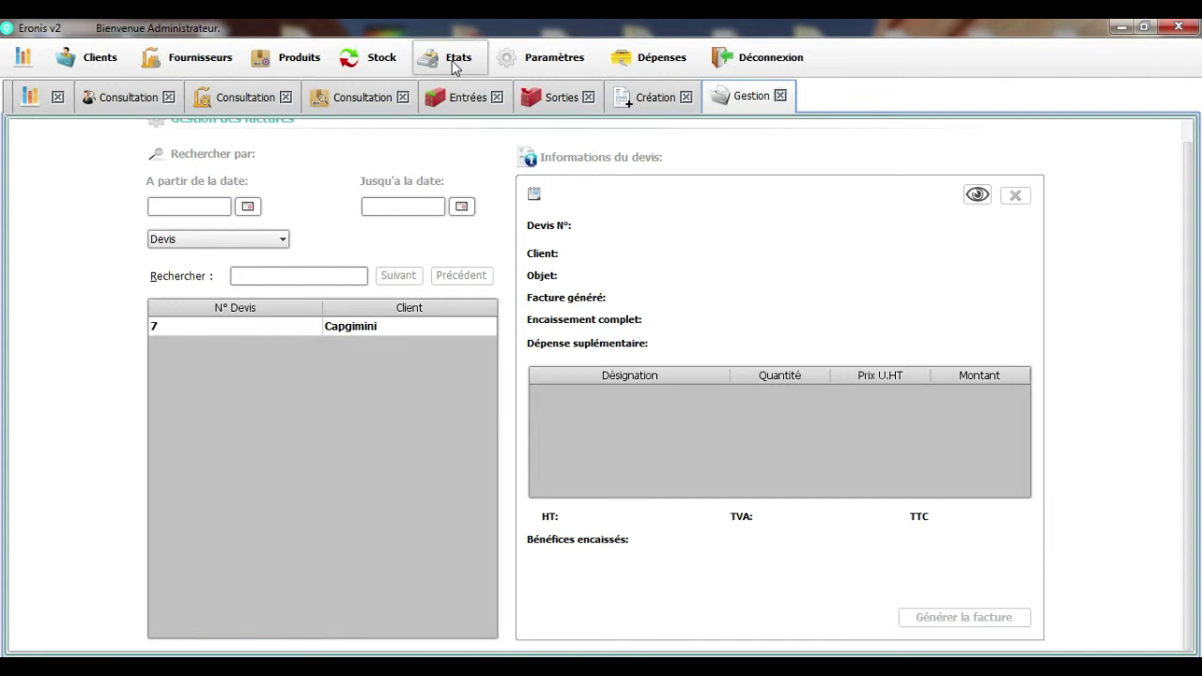
Step: Open the invoice collection form, select Maroc-Informatique's invoice 9 and review the payment methods, keeping Liquide
left_click(456, 62)
mouse_move(463, 186)
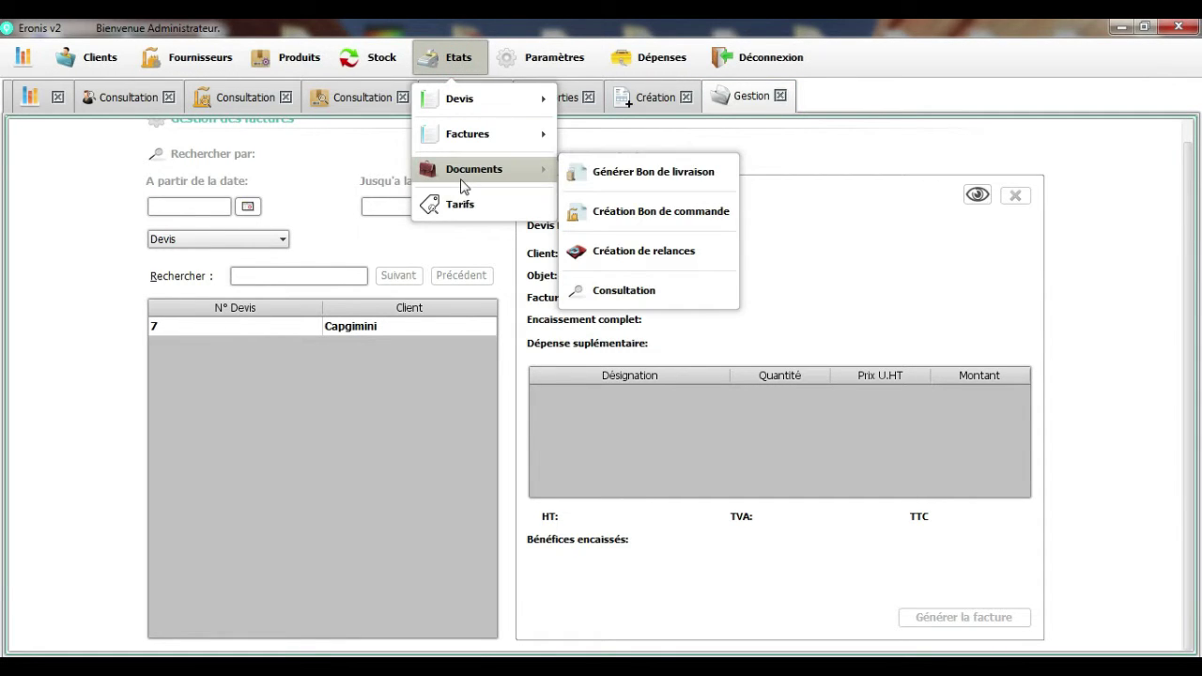
mouse_move(501, 141)
left_click(598, 175)
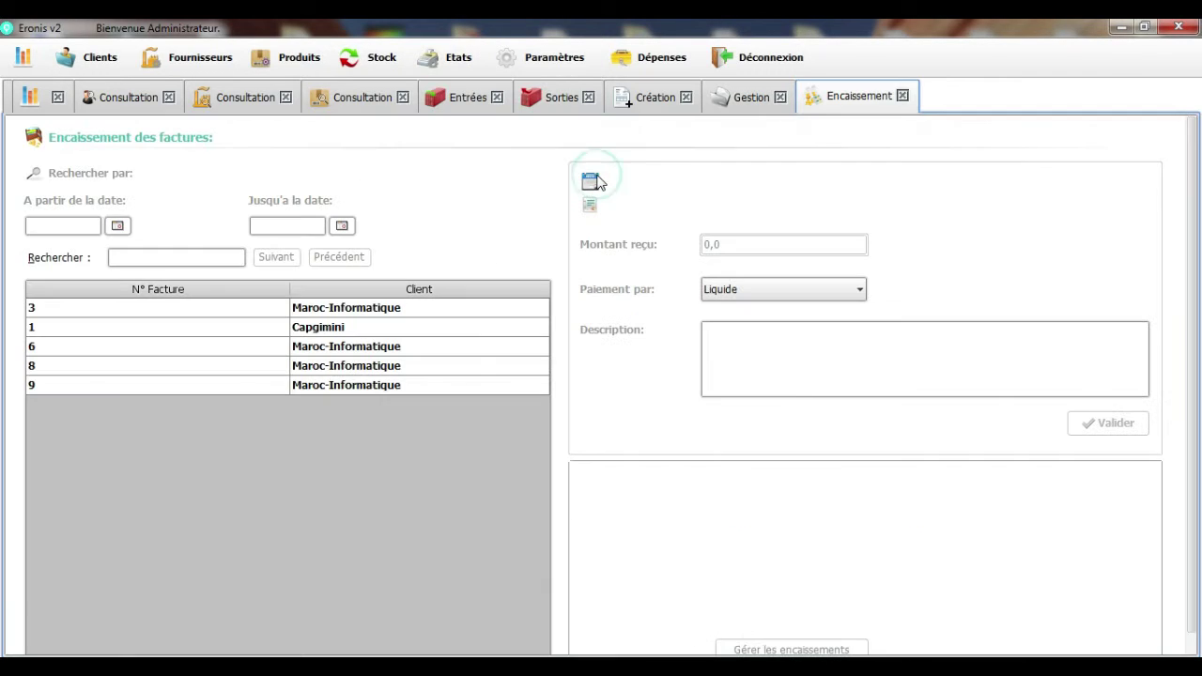
left_click(236, 386)
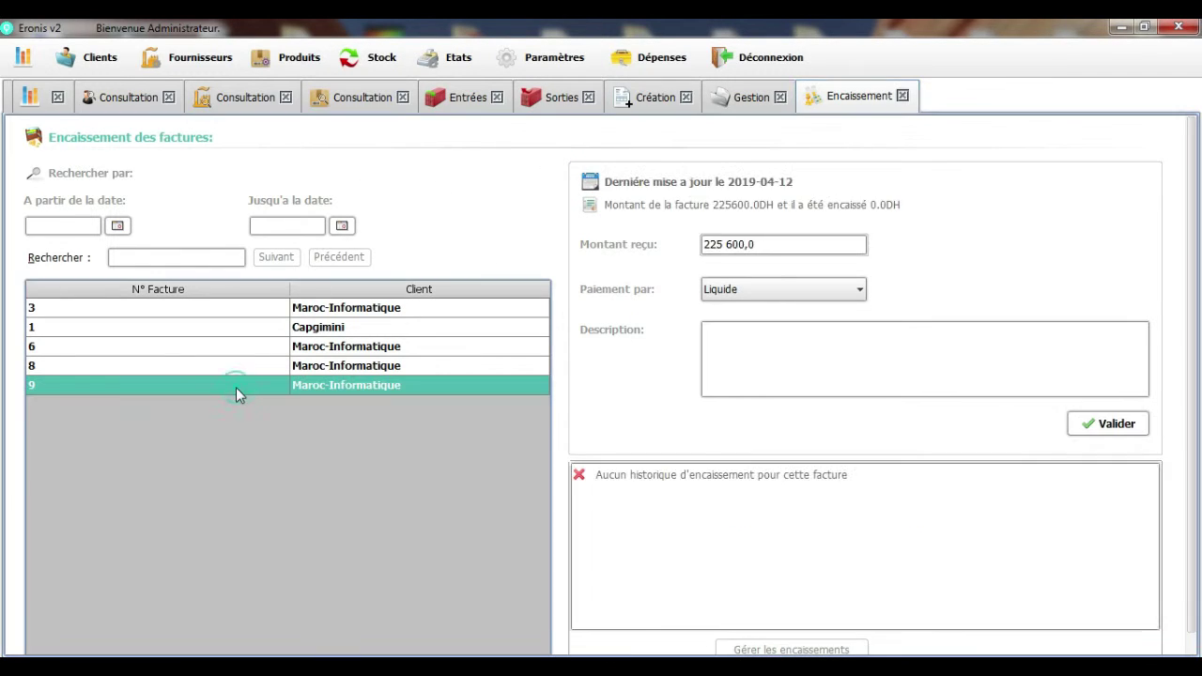
left_click(855, 290)
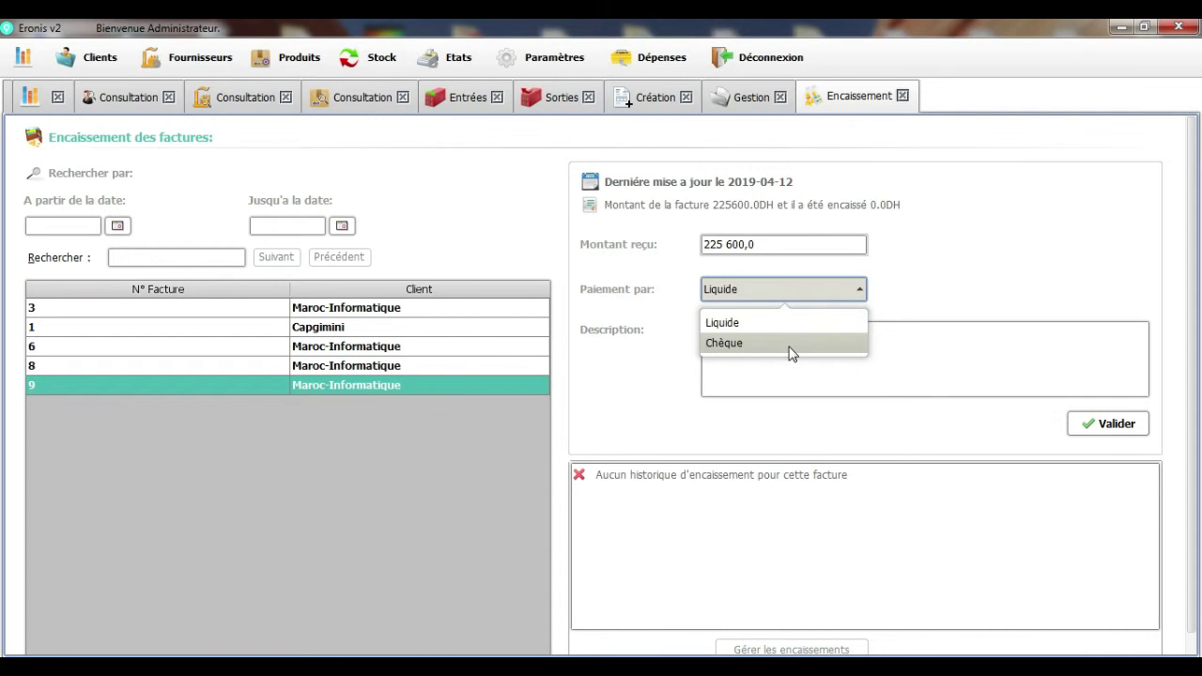
left_click(797, 324)
left_click(761, 369)
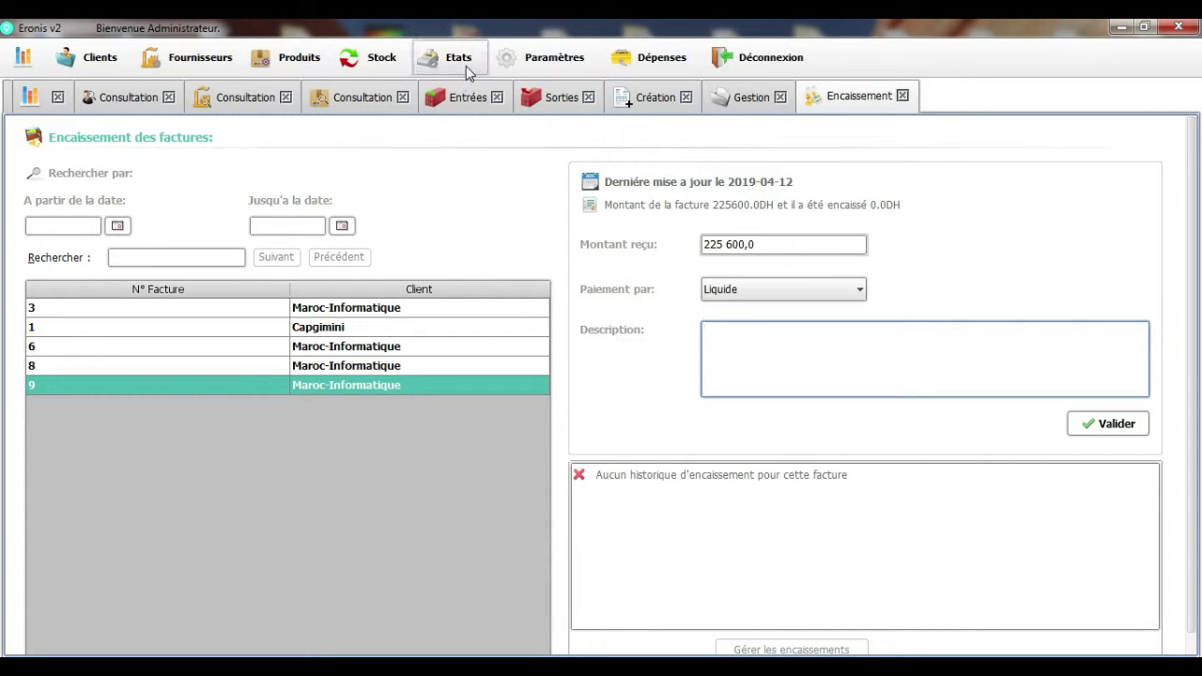
Step: Start a new purchase order with Maroc-depot as the supplier
left_click(466, 68)
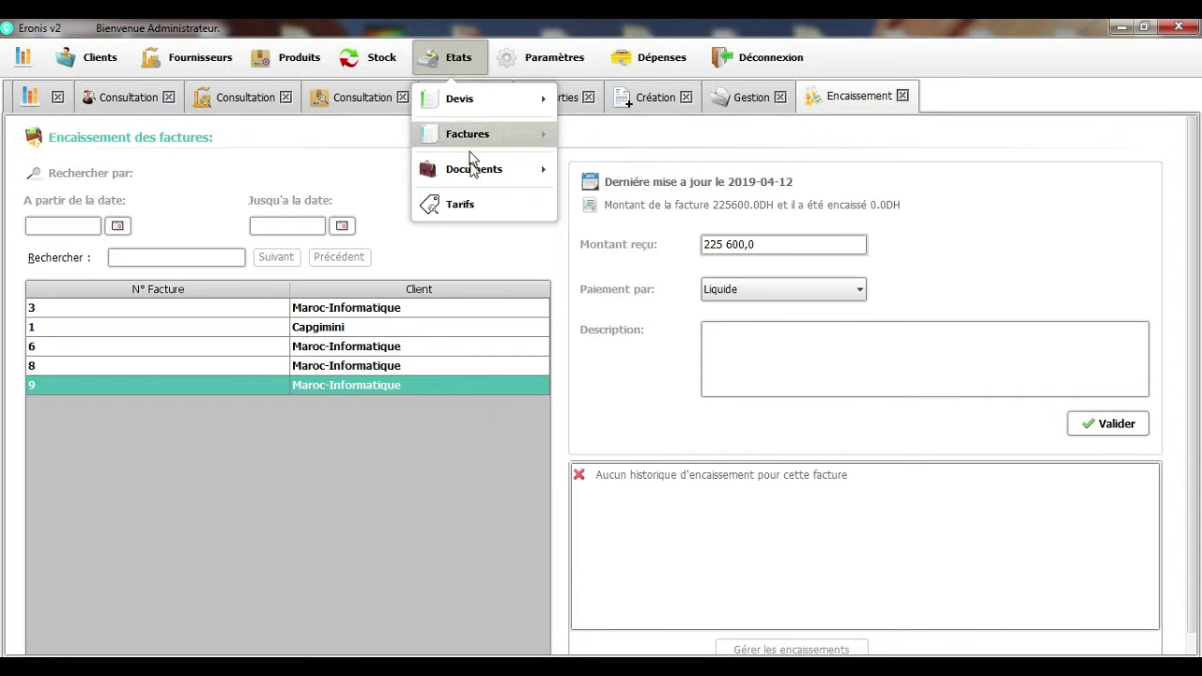
mouse_move(472, 173)
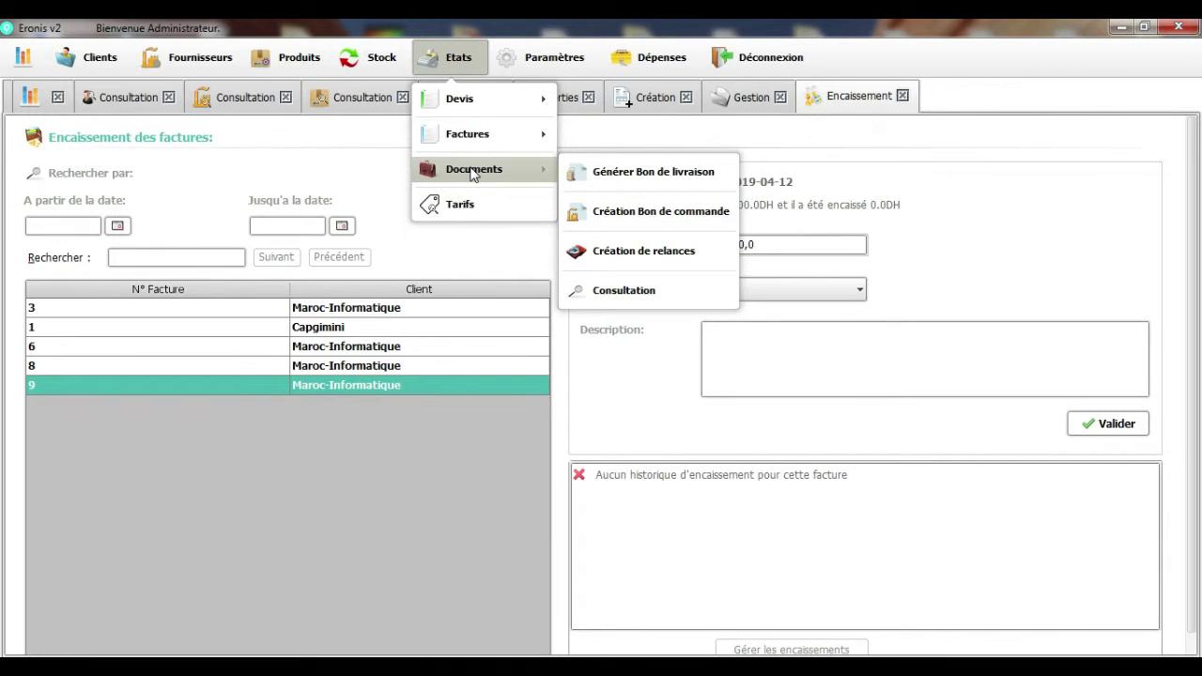
left_click(655, 220)
left_click(457, 251)
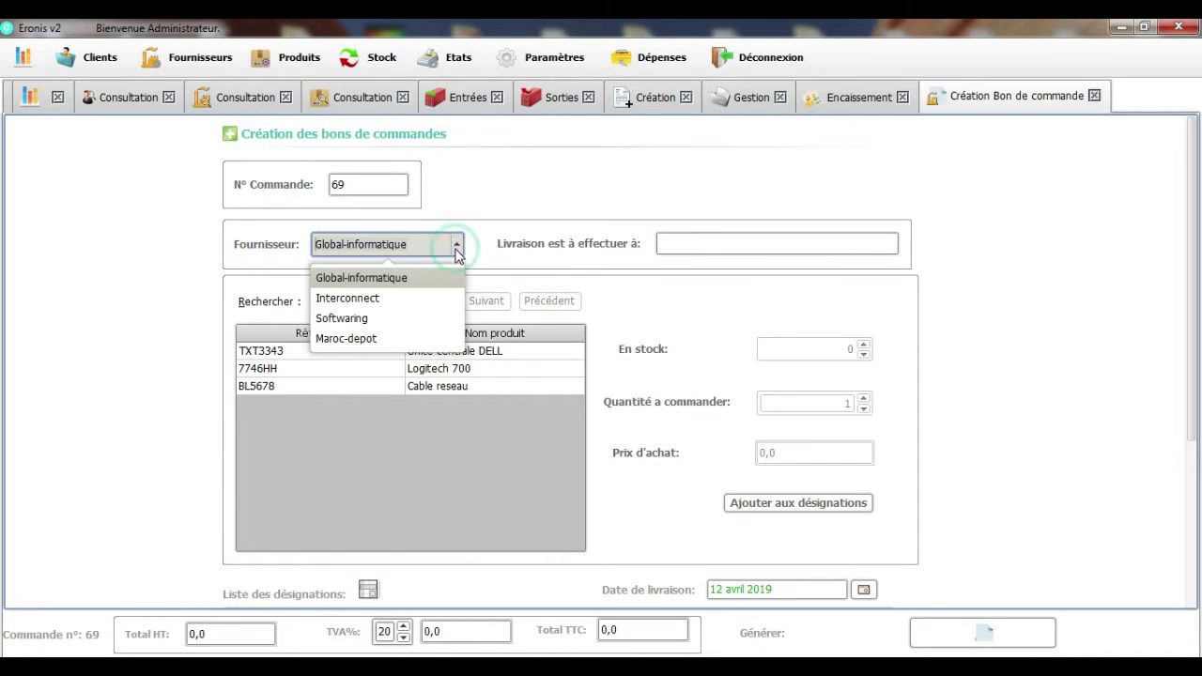
left_click(401, 339)
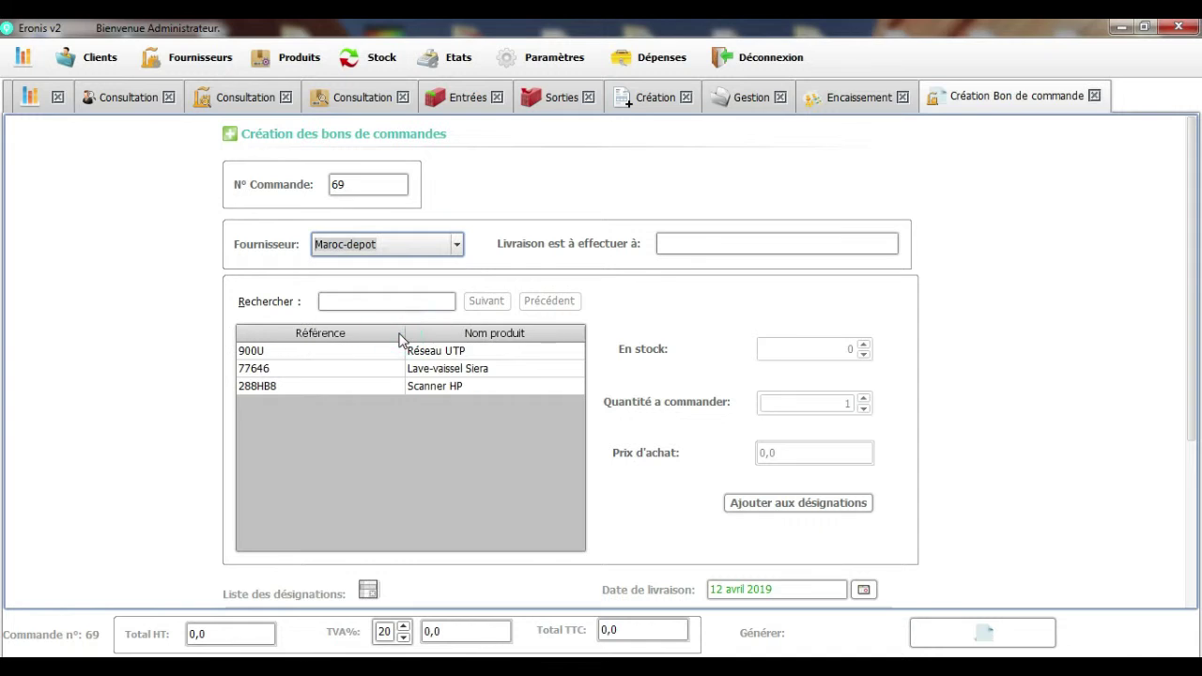
Step: Add 200 units of the product Scanner HP to the purchase order's designations
left_click(427, 394)
left_click(848, 402)
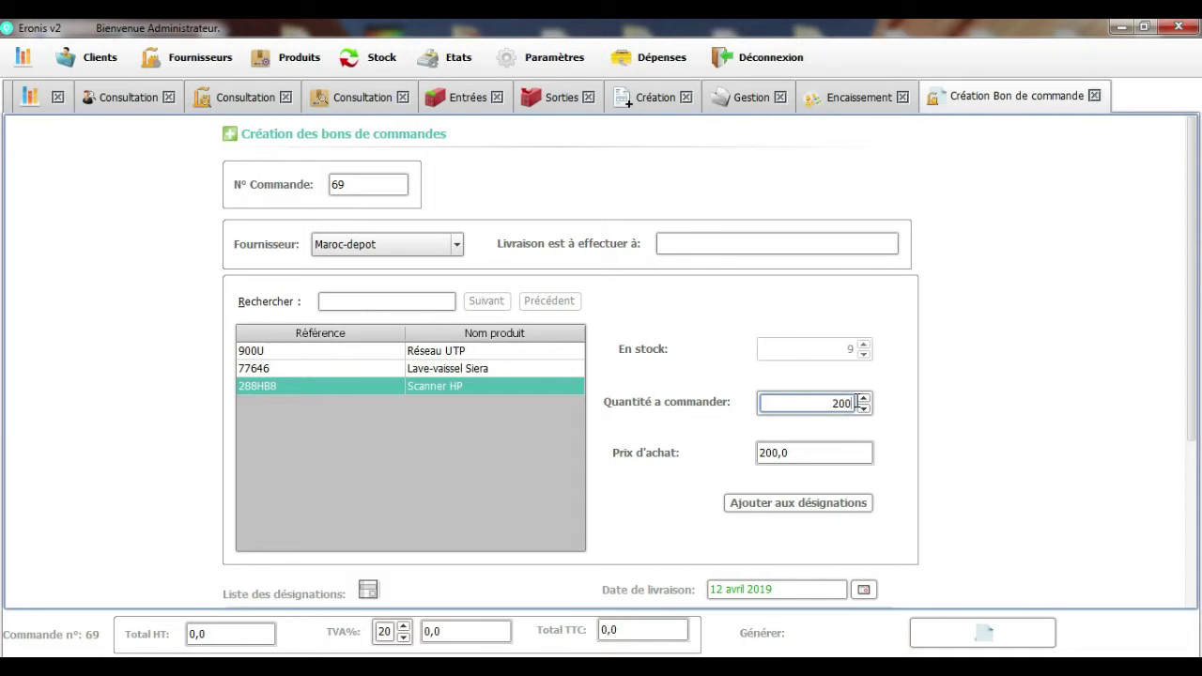
left_click(820, 512)
Step: Generate the purchase order's Word document, read it through and close it
scroll(1181, 502, "down", 2)
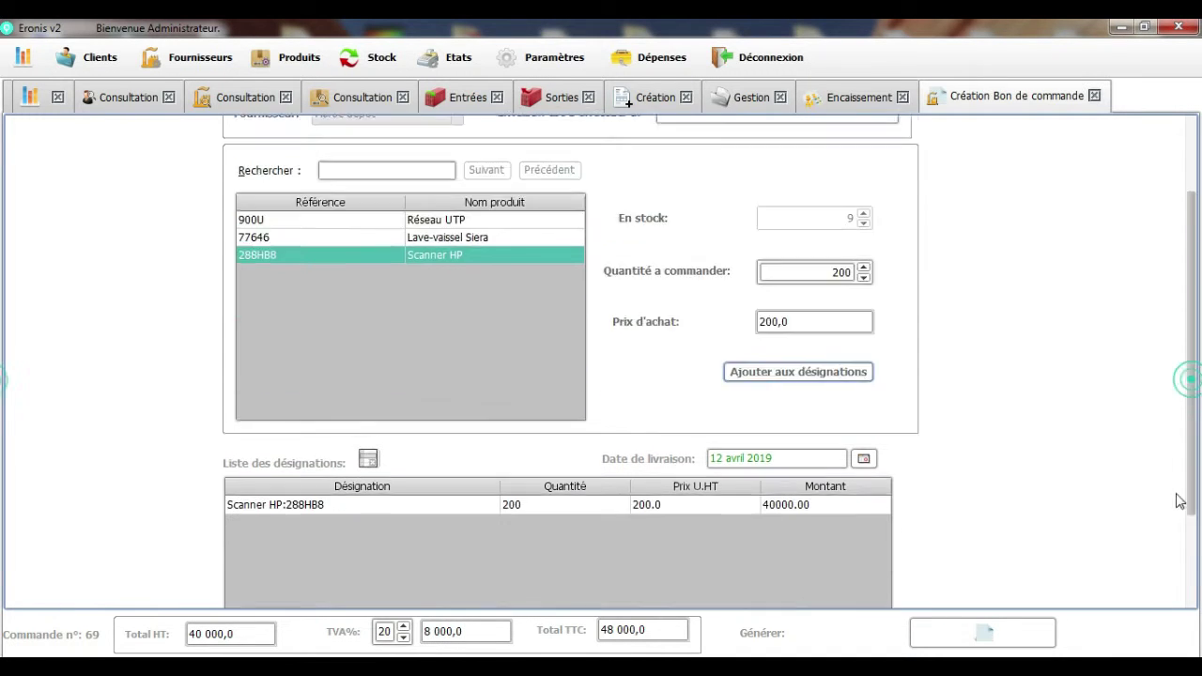
scroll(1180, 502, "down", 2)
left_click(975, 643)
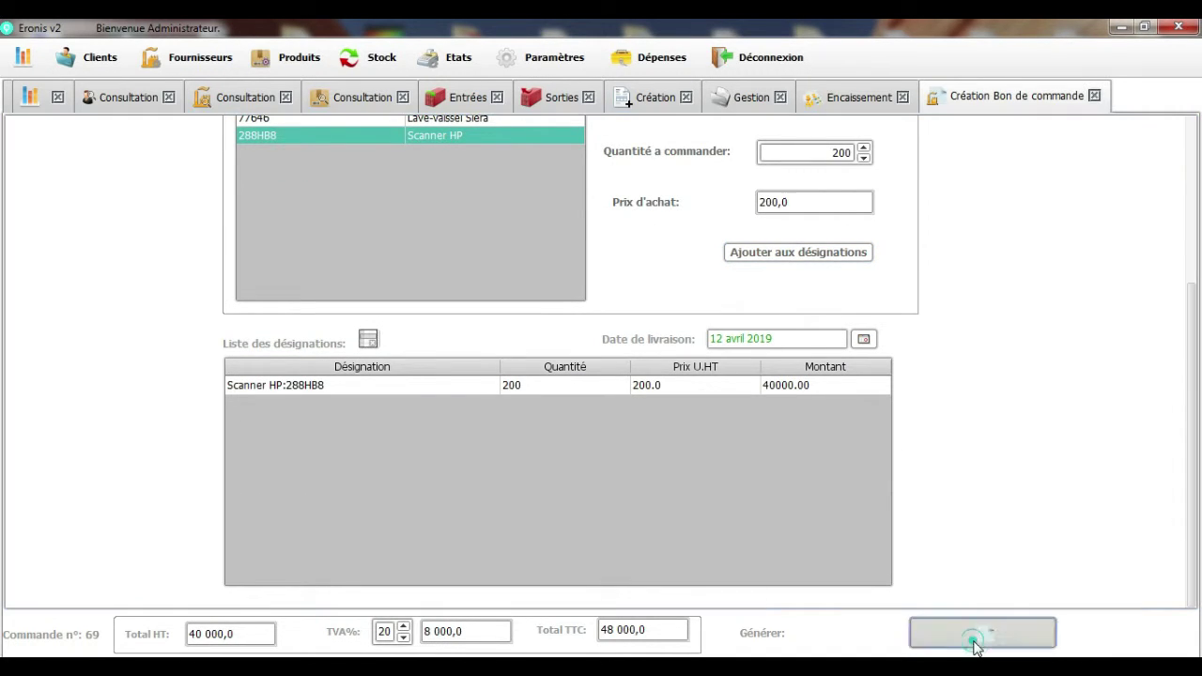
left_click(572, 370)
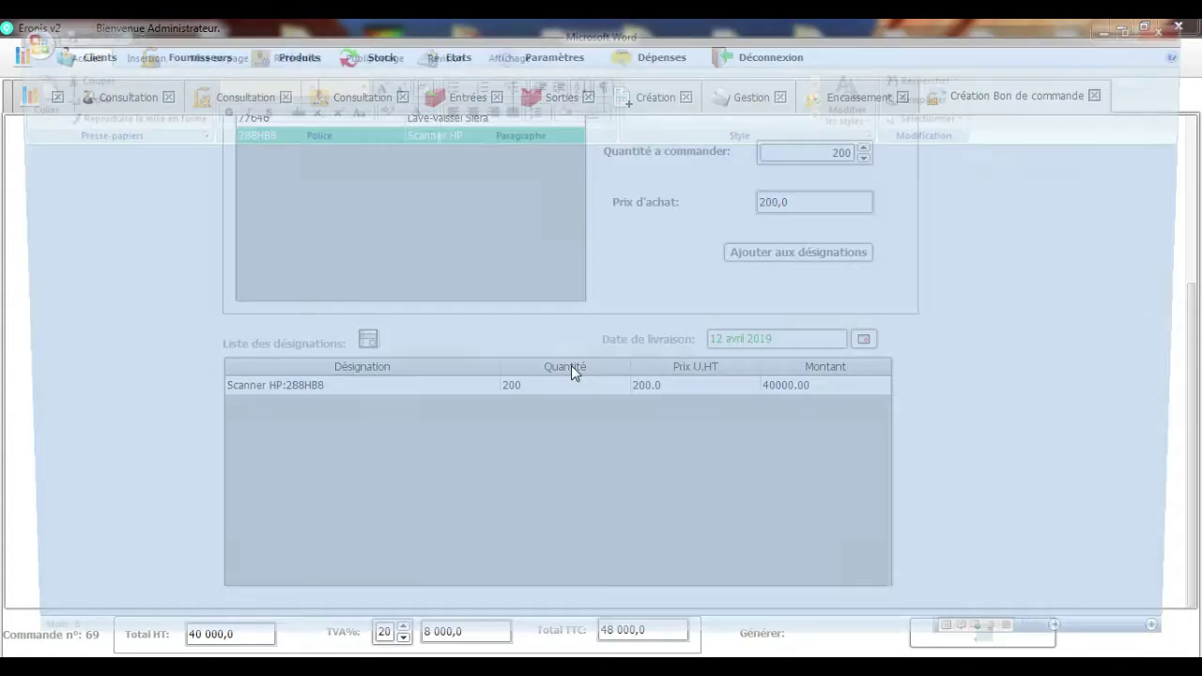
scroll(1179, 392, "down", 5)
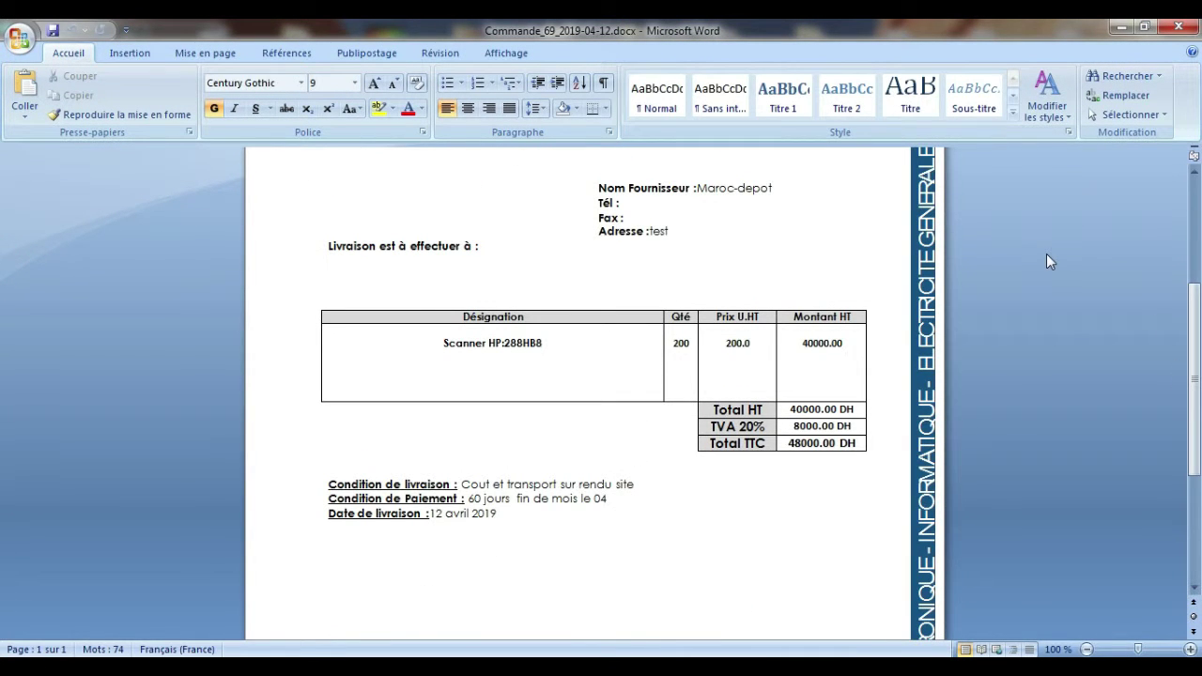
left_click(1180, 35)
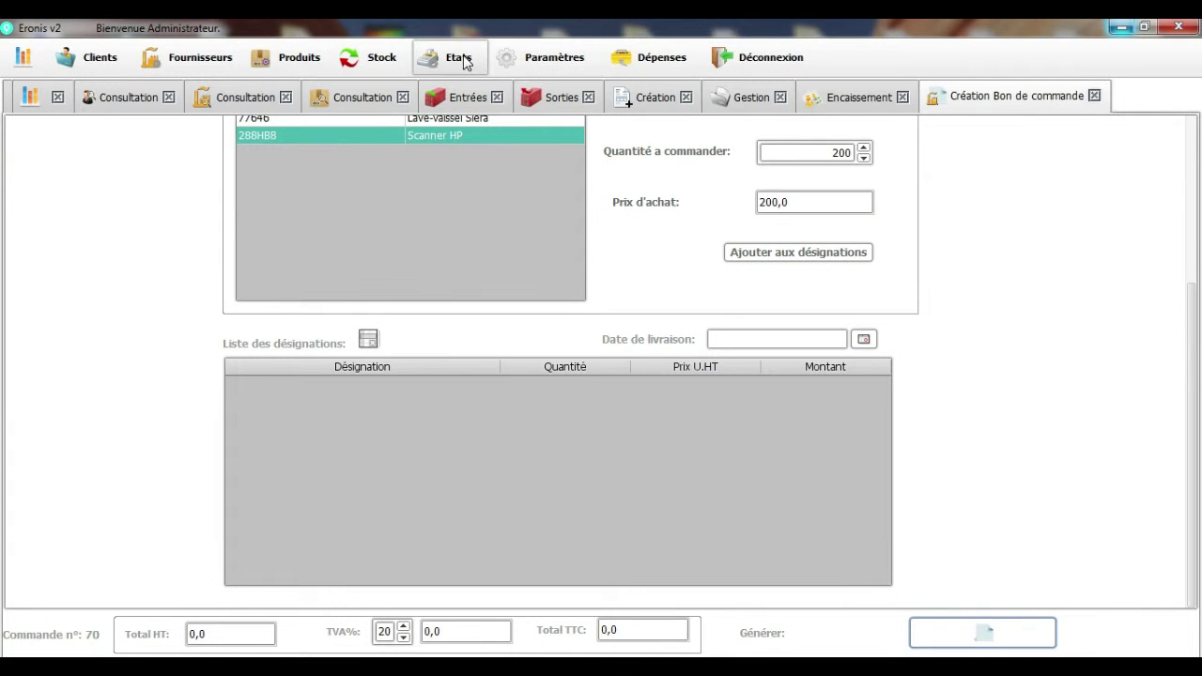
Step: Open the client reminders and compare the lists of unanswered quotes and uncollected invoices, ending on the invoices
left_click(461, 59)
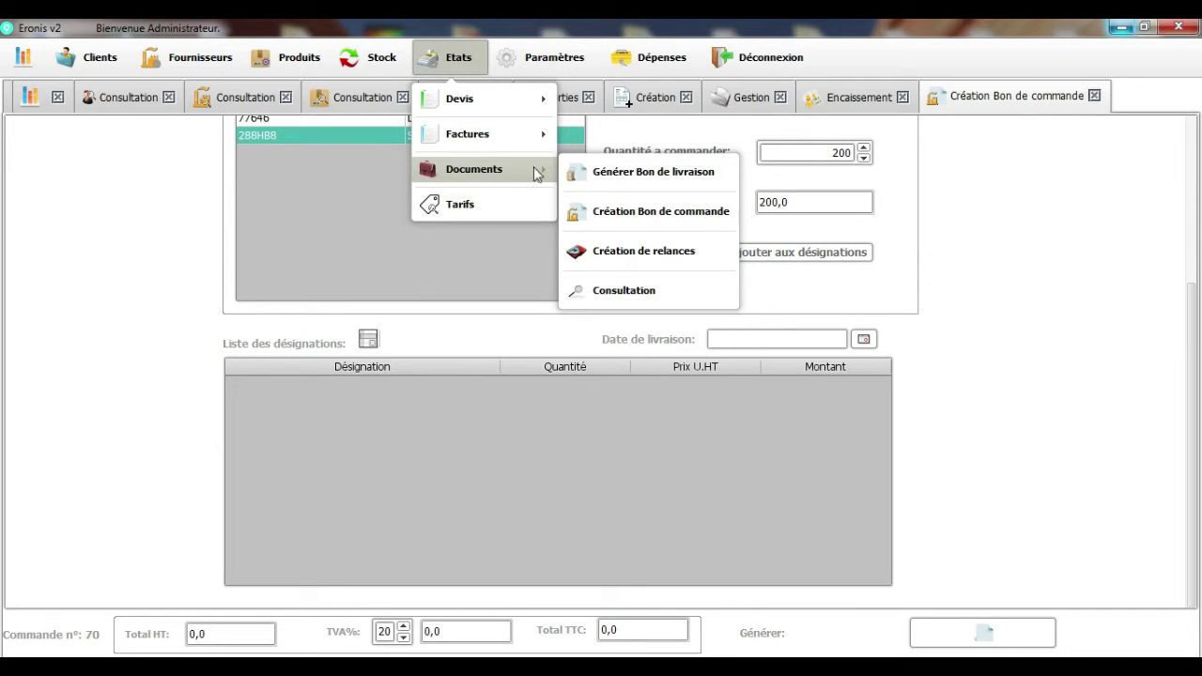
left_click(611, 260)
left_click(366, 245)
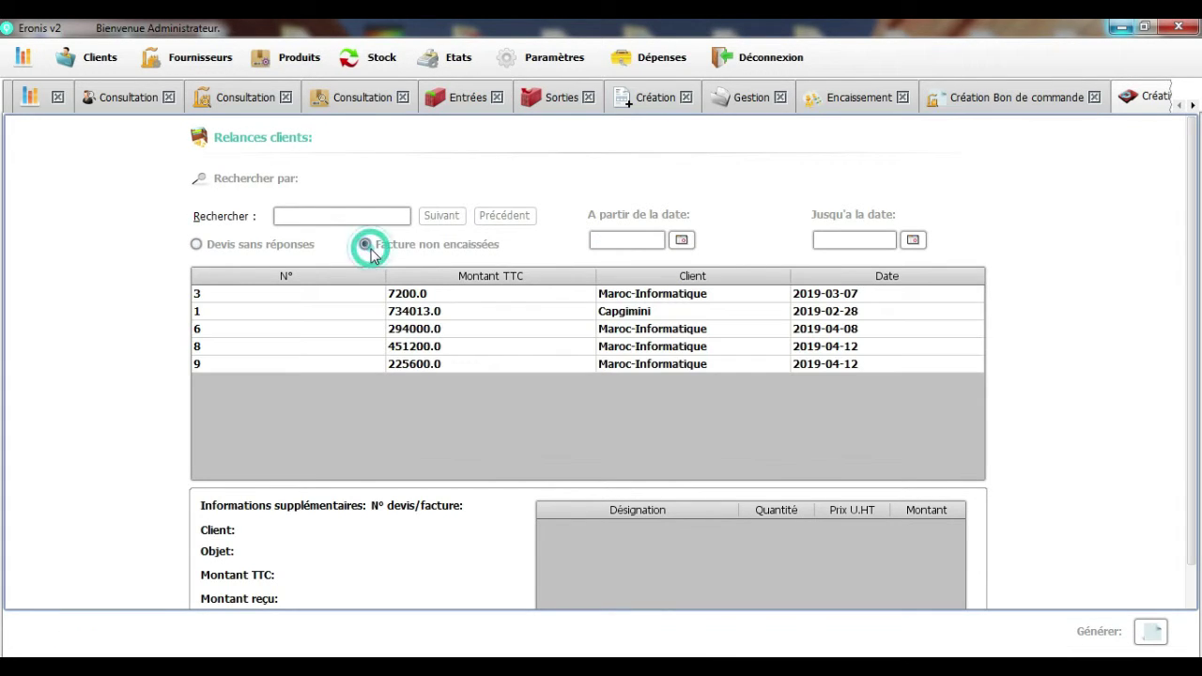
left_click(226, 243)
left_click(411, 248)
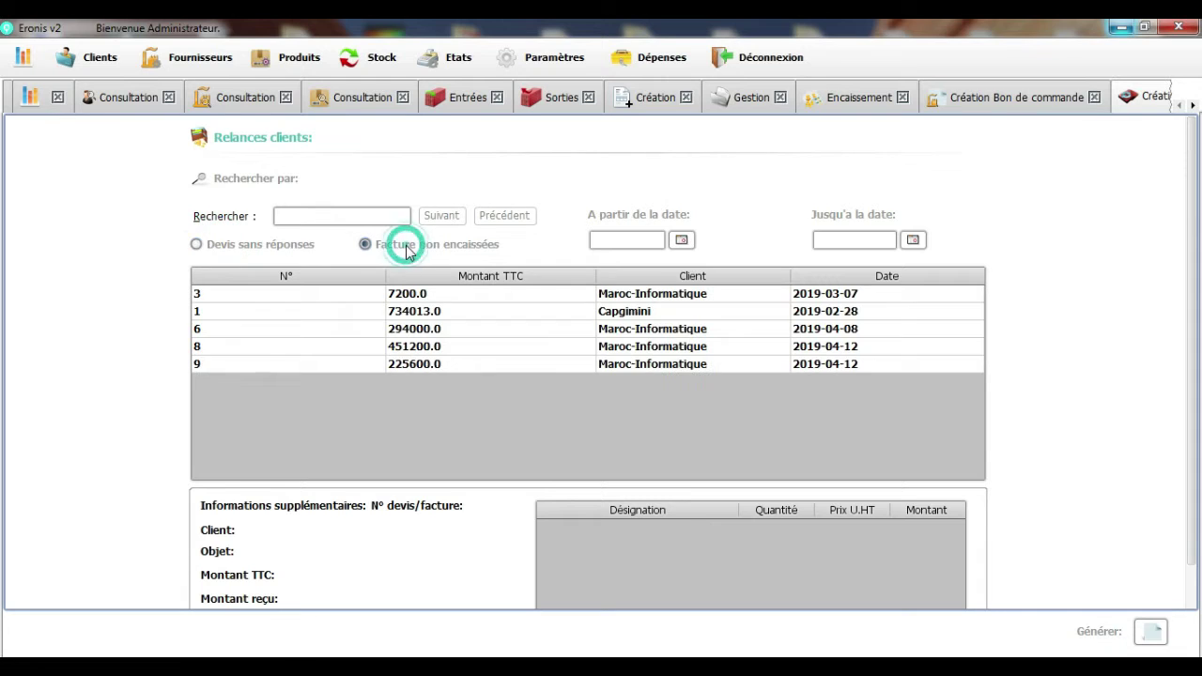
Step: Open the consultation of orders and reminders, list the Relances documents and select the second reminder, a quote for Capgimini
left_click(424, 60)
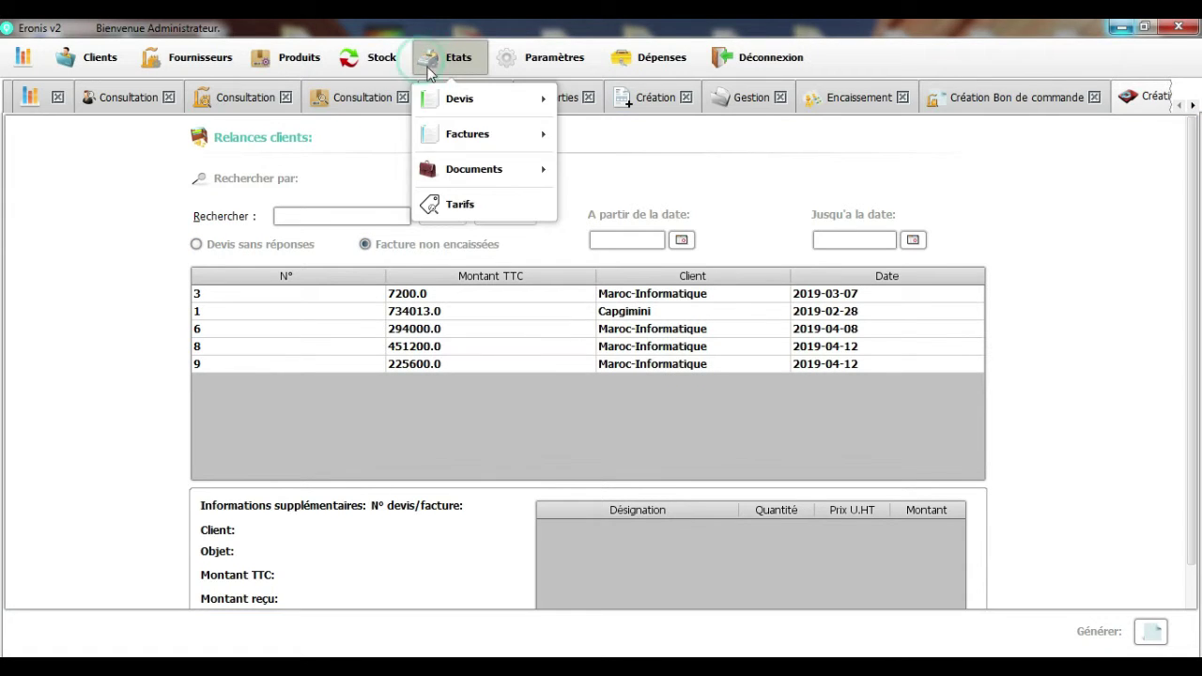
mouse_move(550, 169)
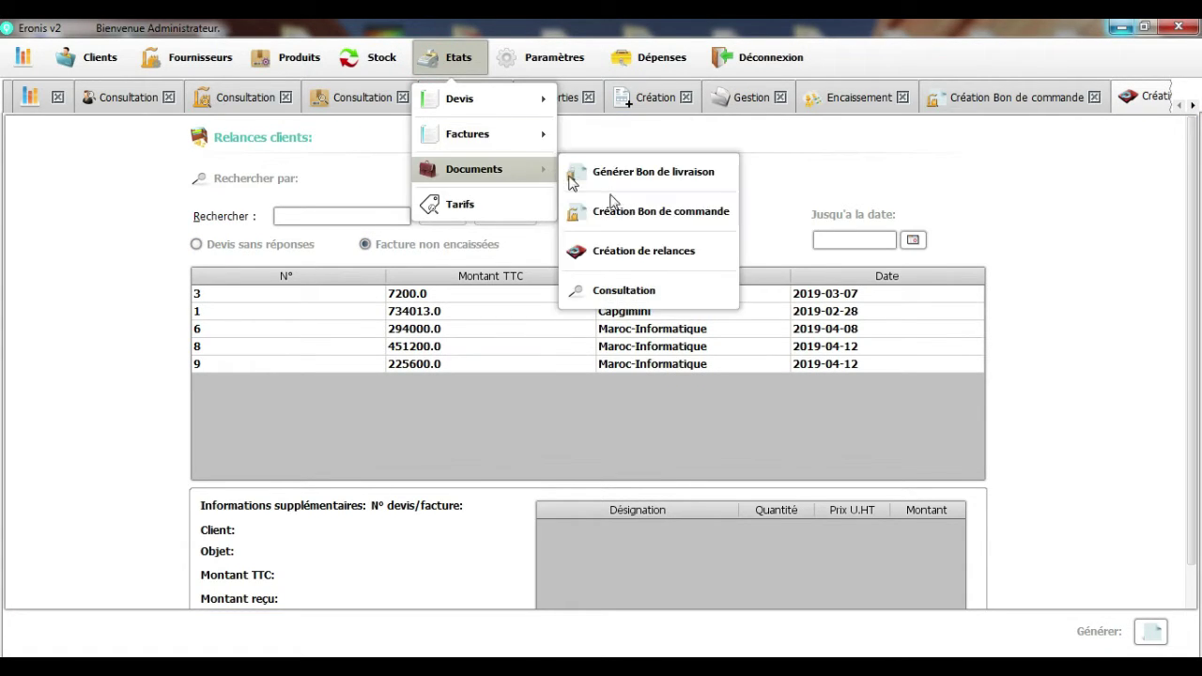
left_click(628, 297)
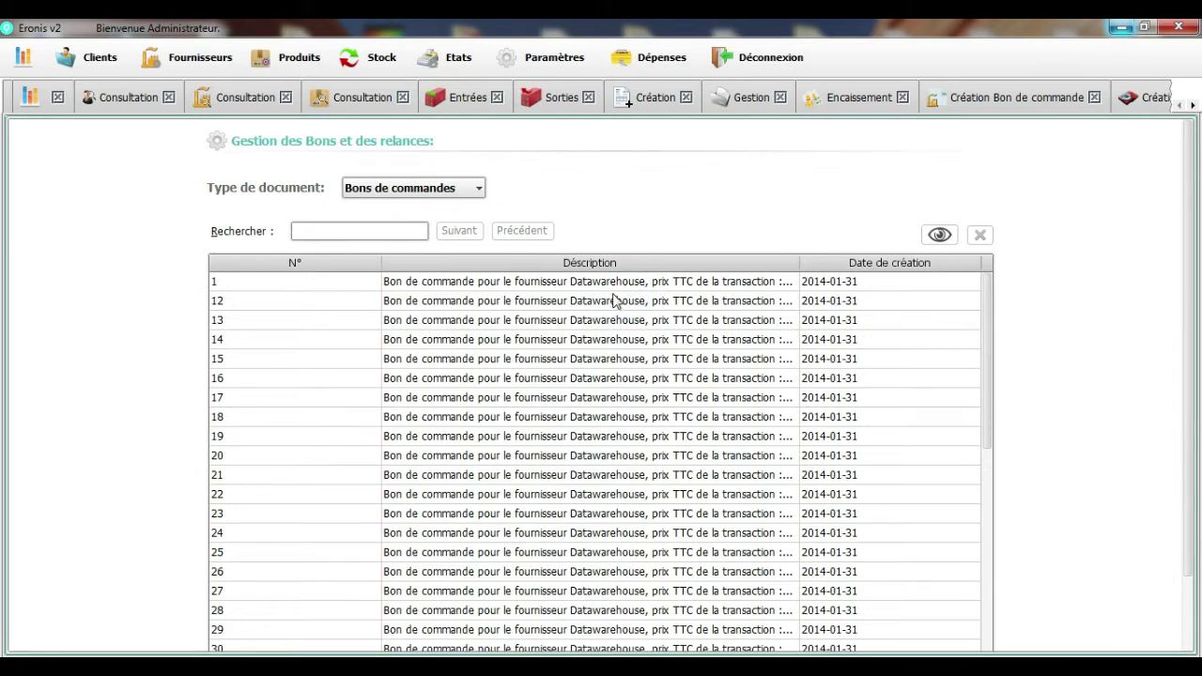
left_click(479, 188)
left_click(411, 261)
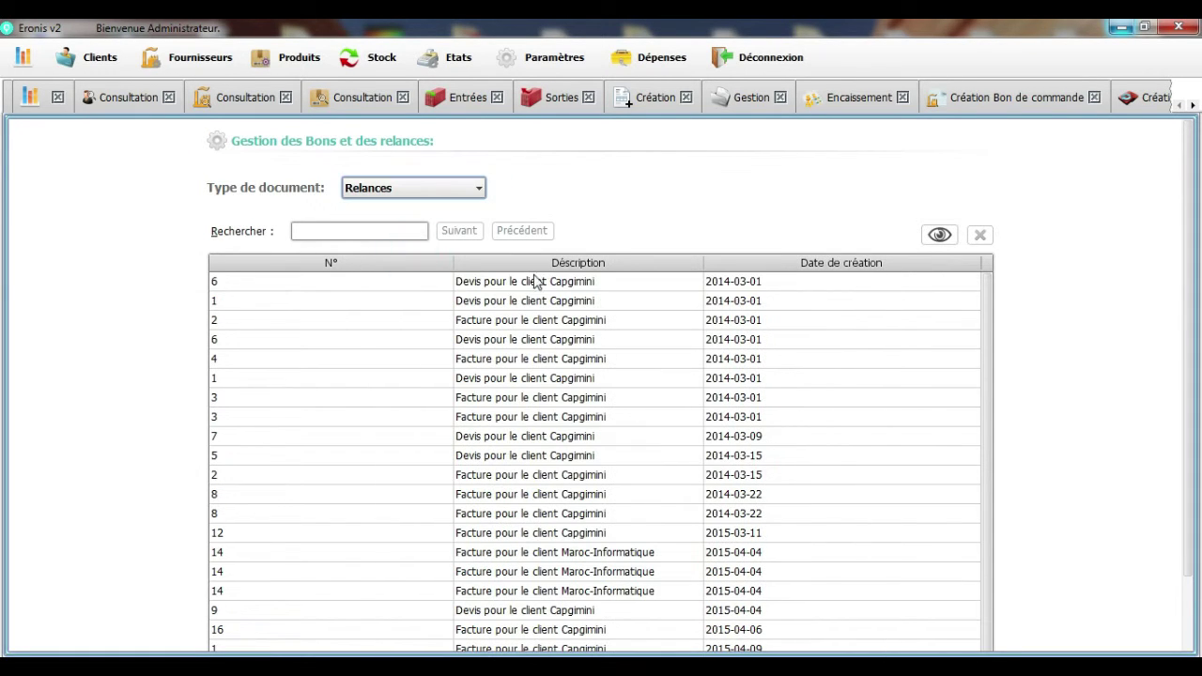
left_click(531, 281)
left_click(510, 301)
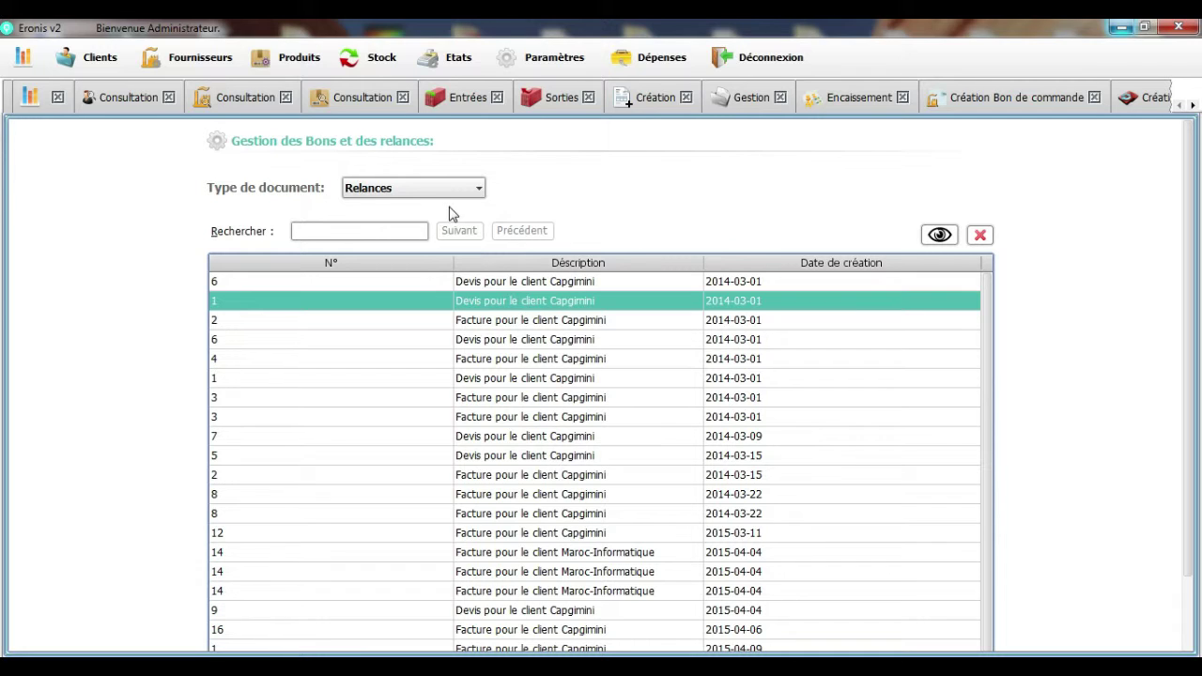
Step: Open the price list consultation and look through the product rows, ending on the Imprimante HP 400 from Softwaring
left_click(467, 59)
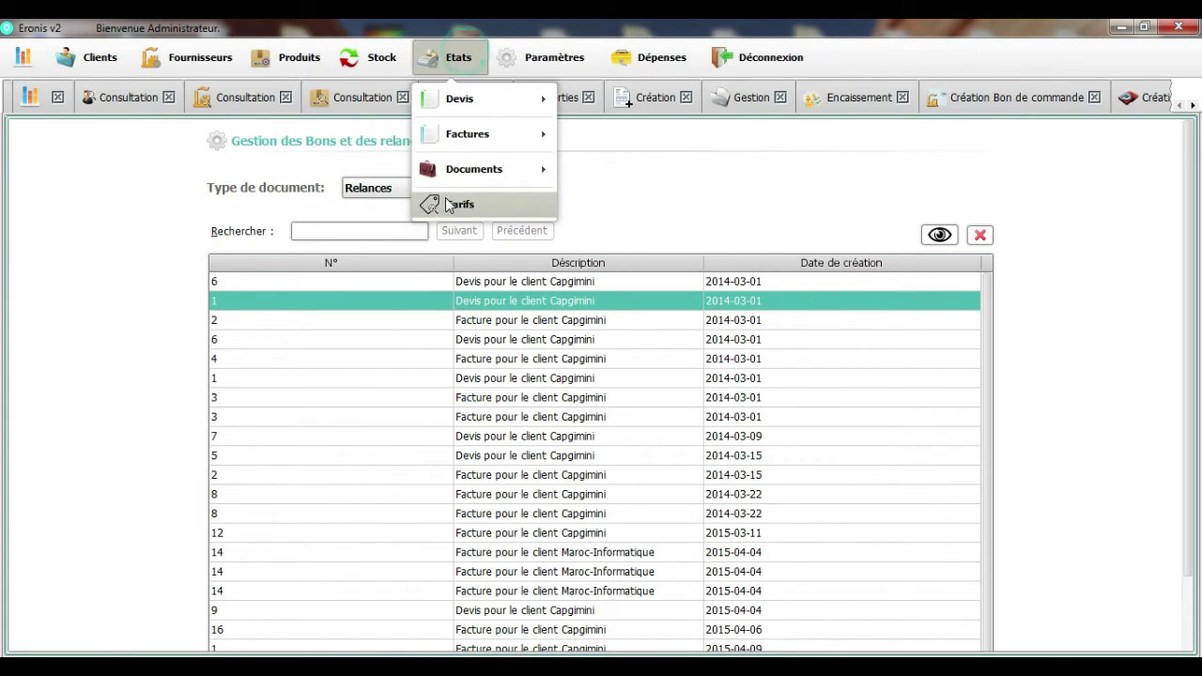
left_click(451, 204)
left_click(648, 355)
left_click(655, 373)
left_click(704, 437)
left_click(768, 501)
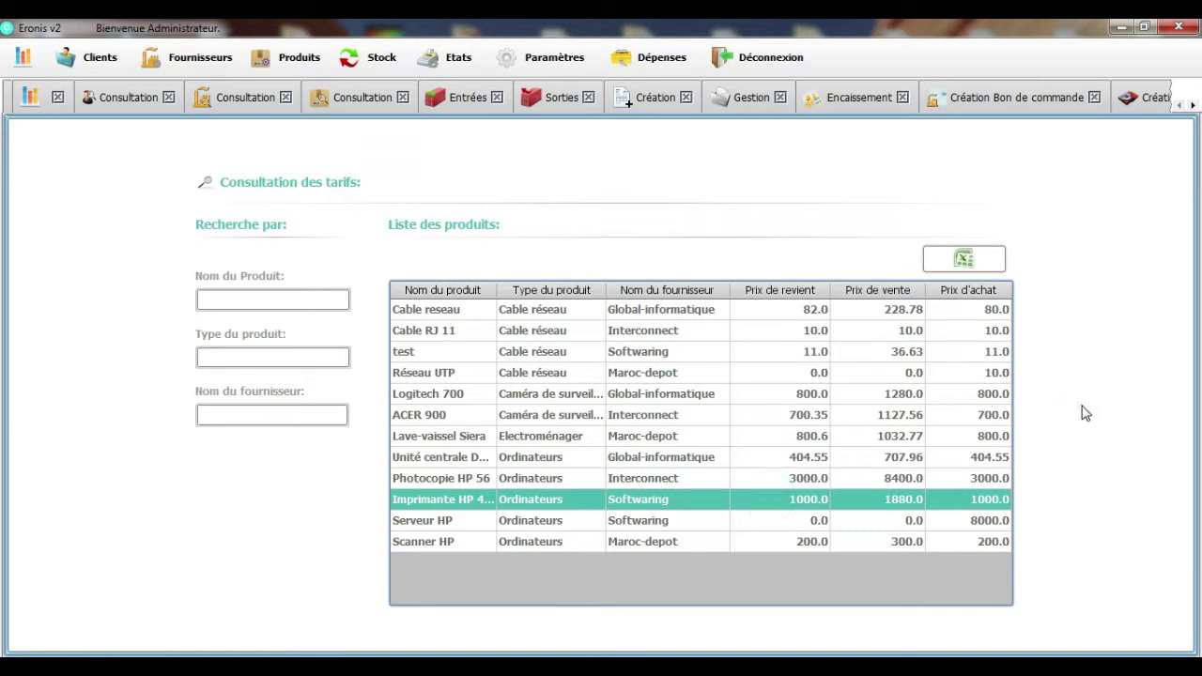
Step: Export the price list to Excel, open the generated tarifs file as read-only, look it over and close it
left_click(968, 259)
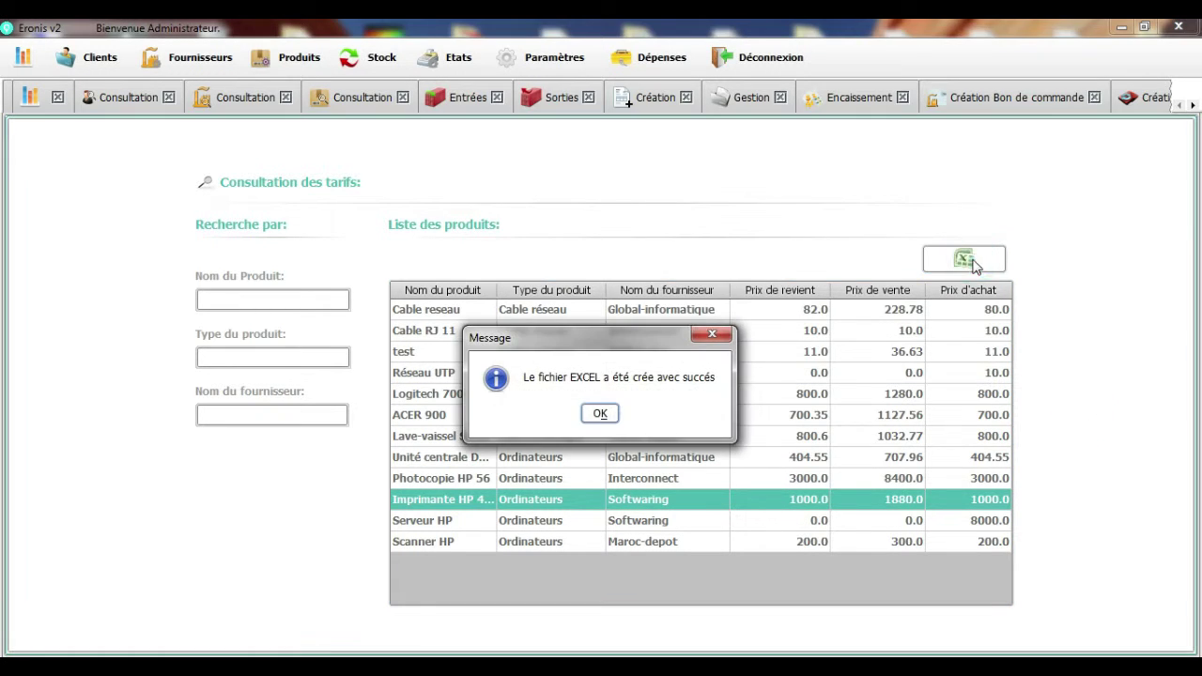
left_click(602, 413)
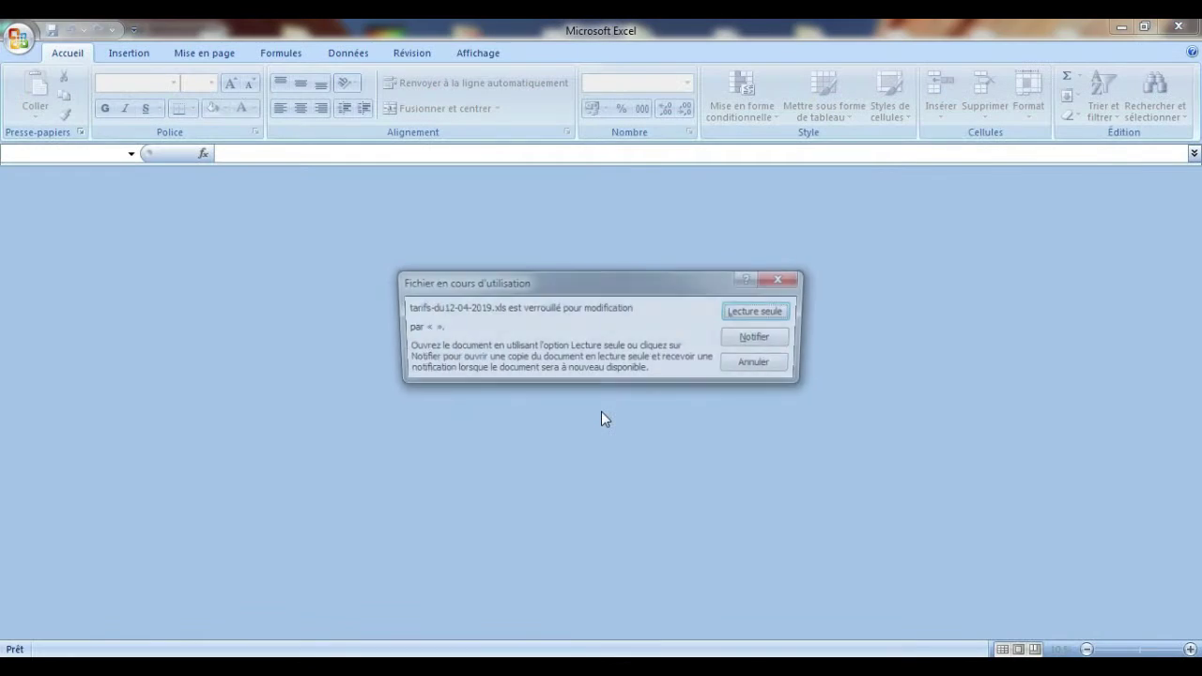
left_click(770, 318)
mouse_move(1191, 249)
left_mouse_down()
mouse_move(1191, 268)
mouse_move(1191, 247)
left_mouse_up()
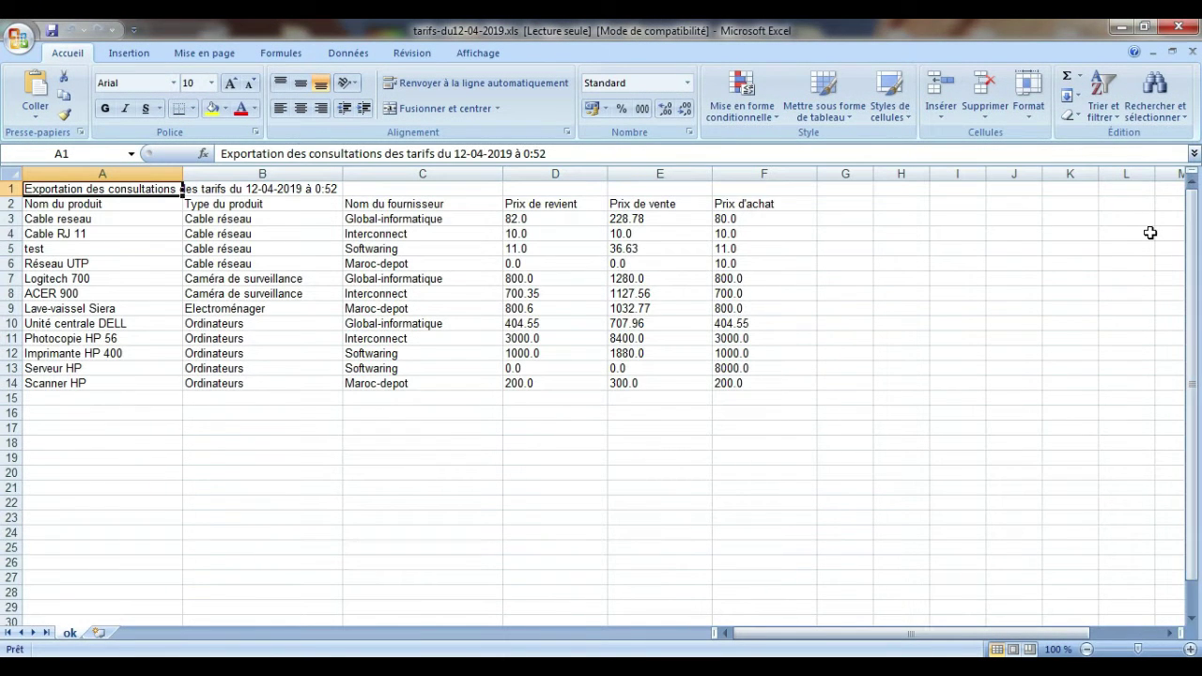
left_click(1181, 30)
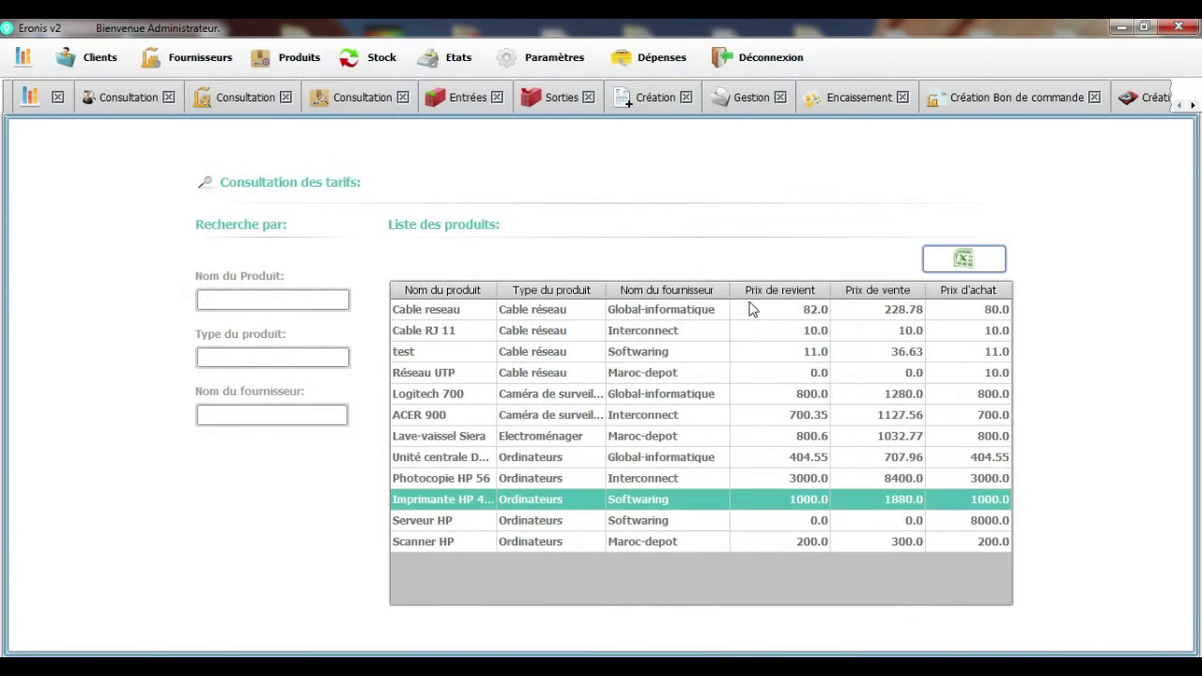
Step: Open the new user creation form, grant all access rights at once and clear them all again
left_click(570, 59)
mouse_move(564, 106)
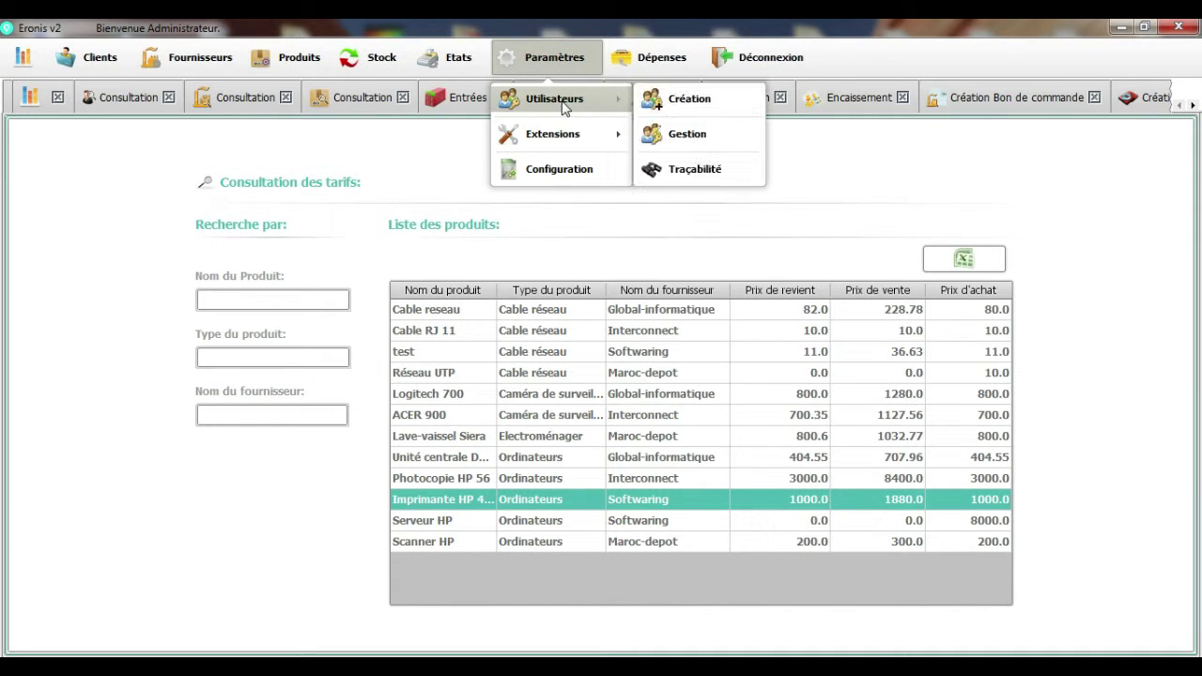
left_click(673, 104)
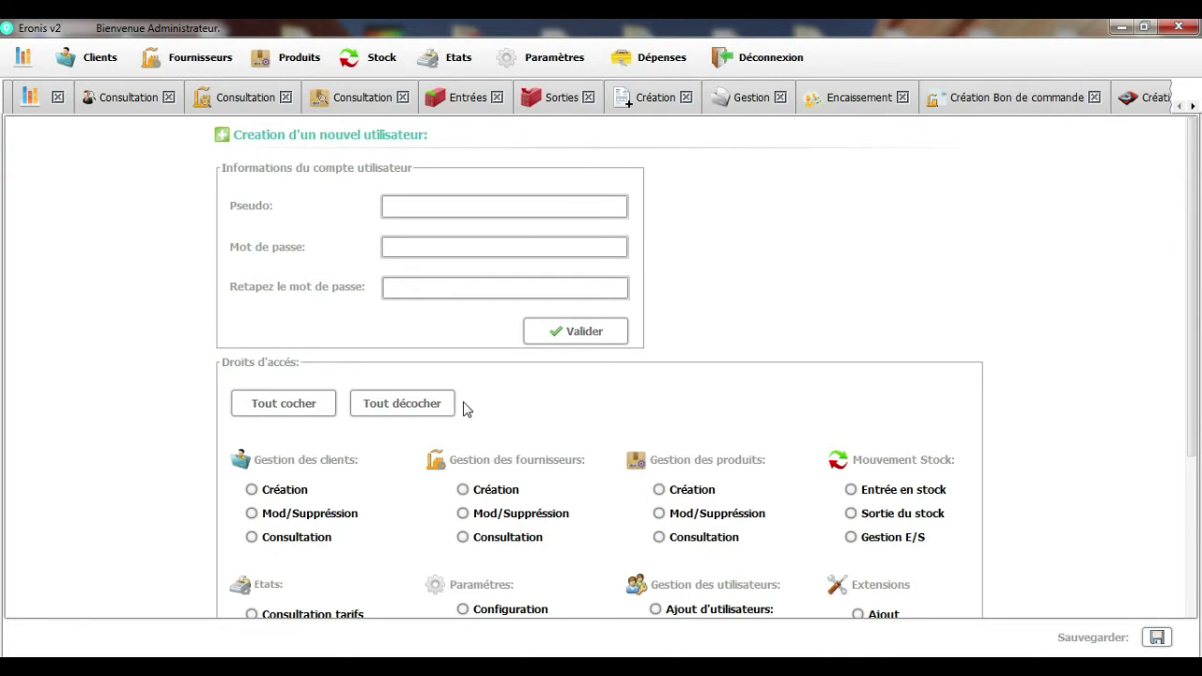
left_click(304, 404)
left_click(363, 407)
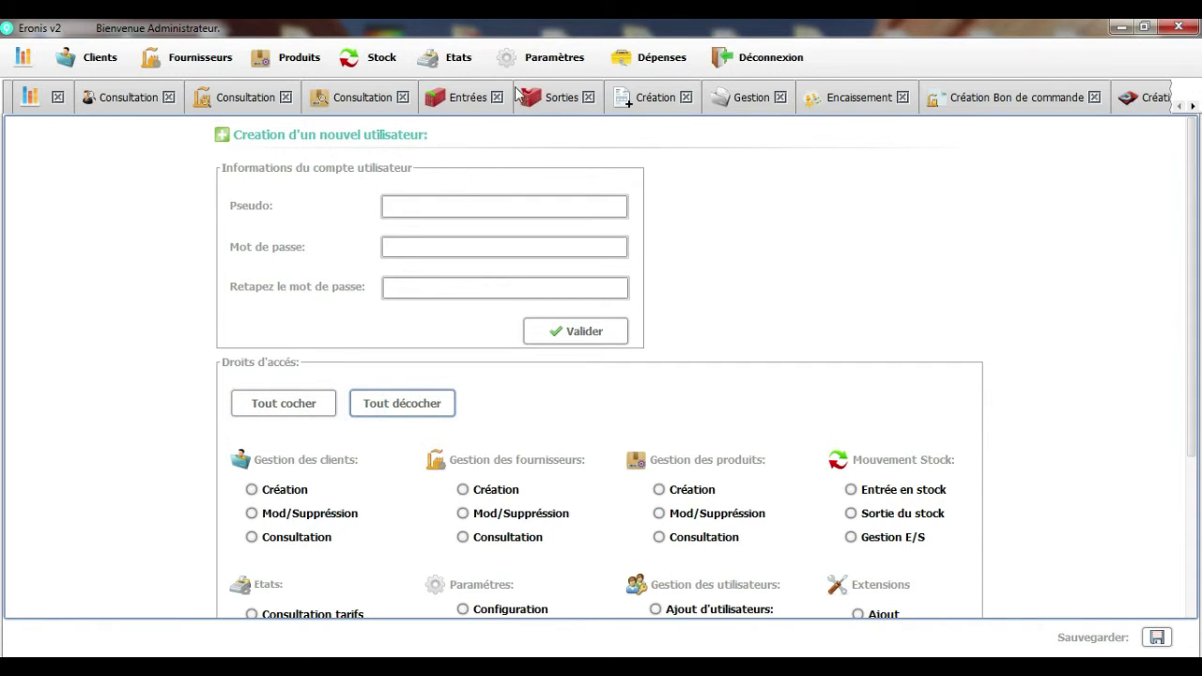
Step: Open the external expenses management, view the available expense types and the recorded expenses, and close it without adding anything
left_click(544, 62)
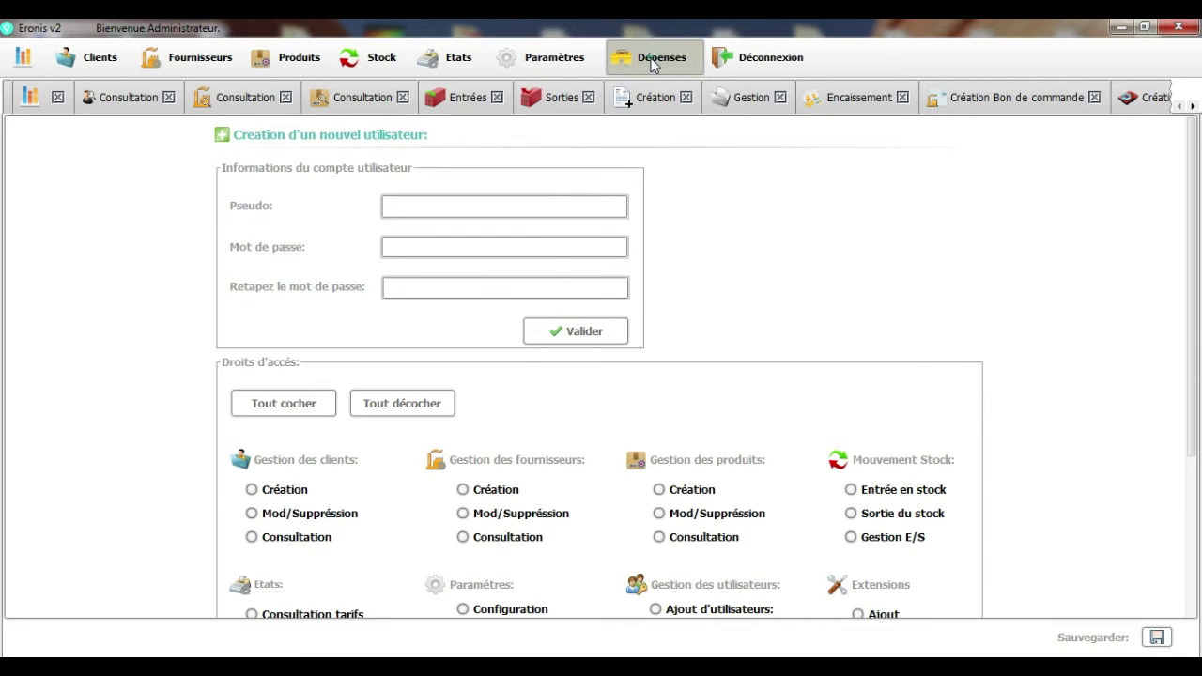
left_click(655, 62)
left_click(515, 220)
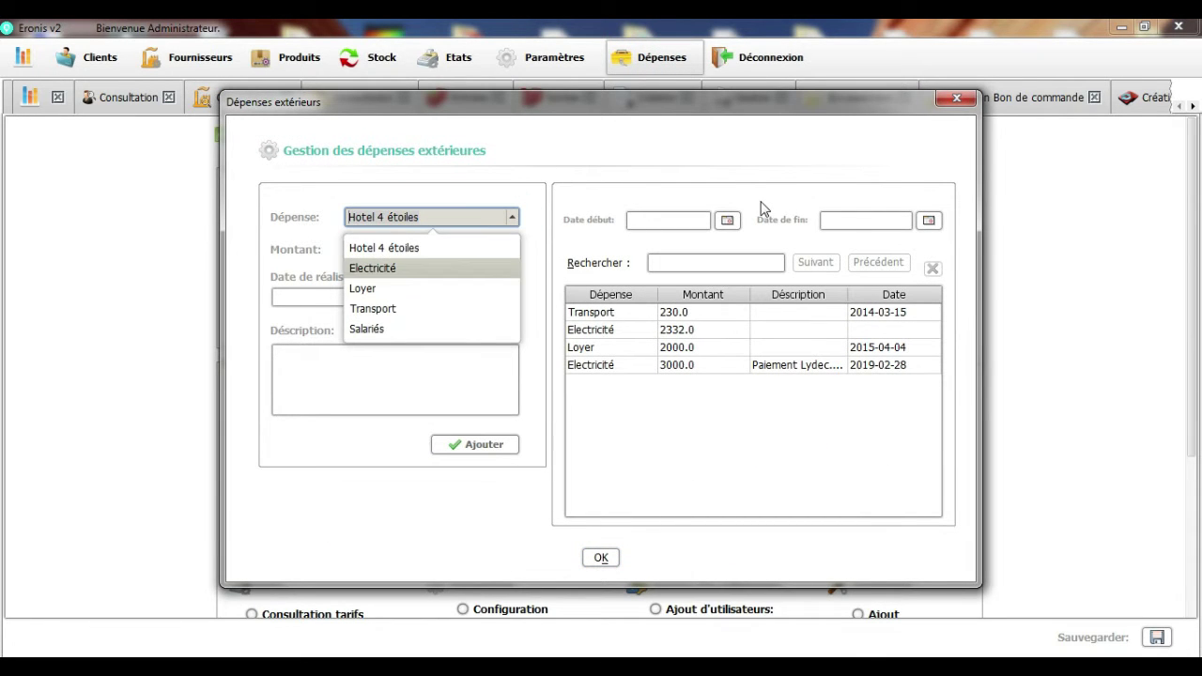
left_click(962, 102)
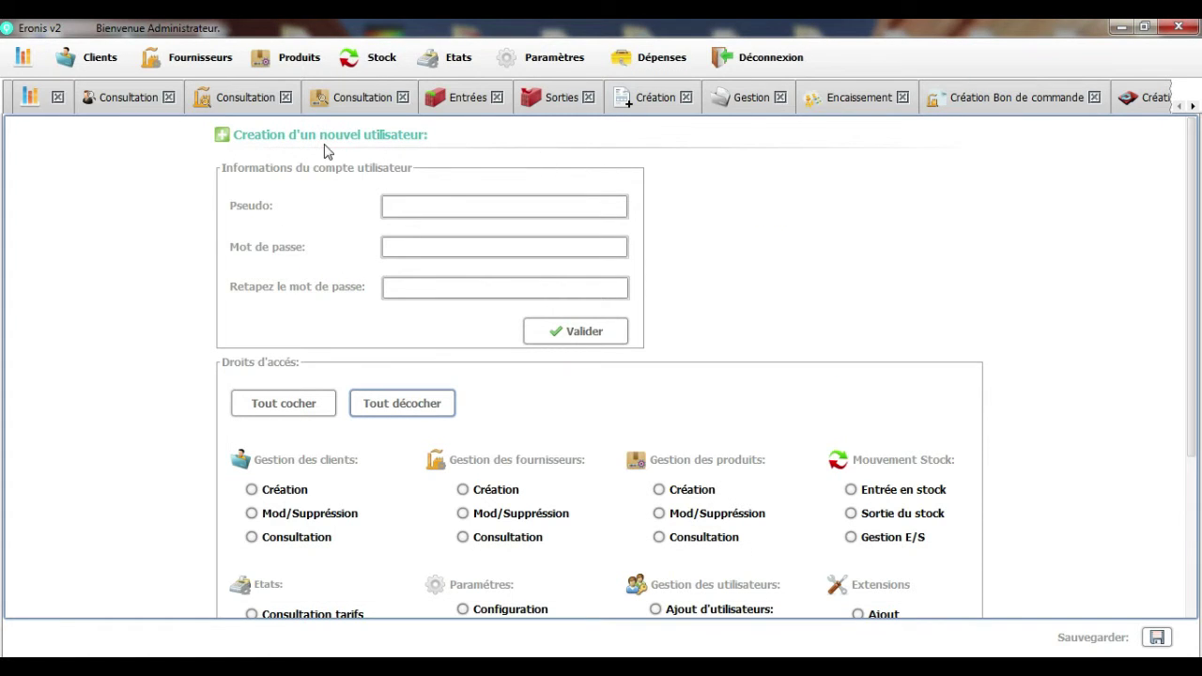
Step: Return to the statistics dashboard and review its client, supplier, product and accounting summaries
left_click(33, 98)
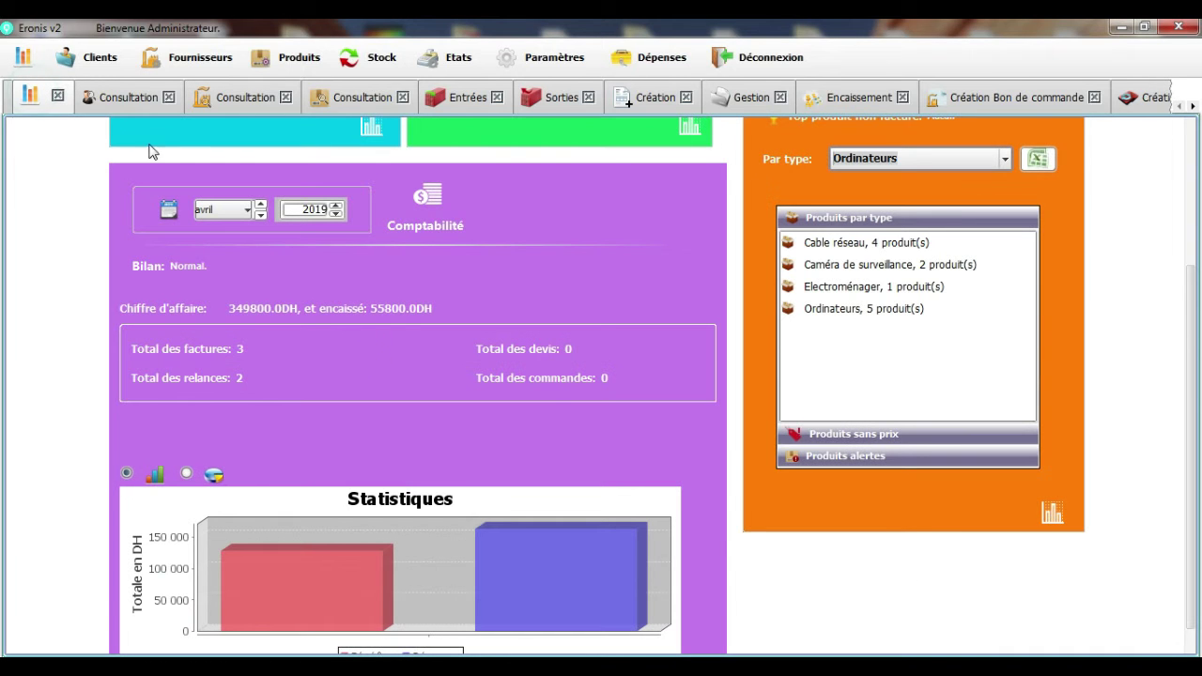
scroll(1192, 438, "up", 3)
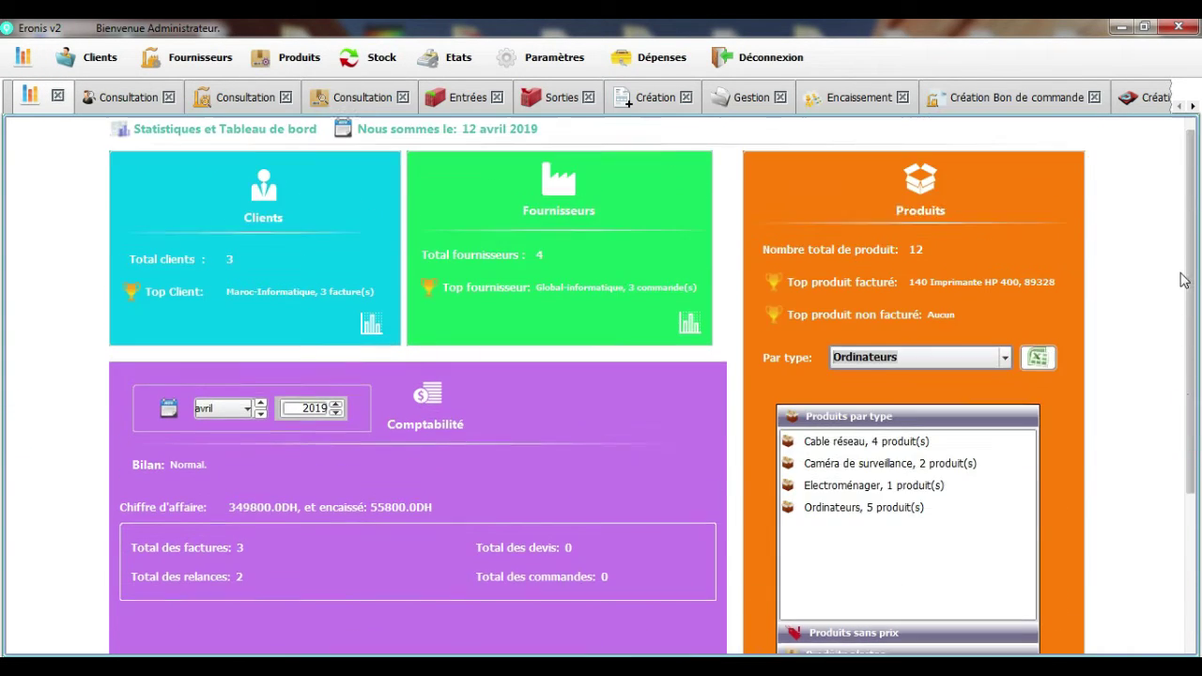